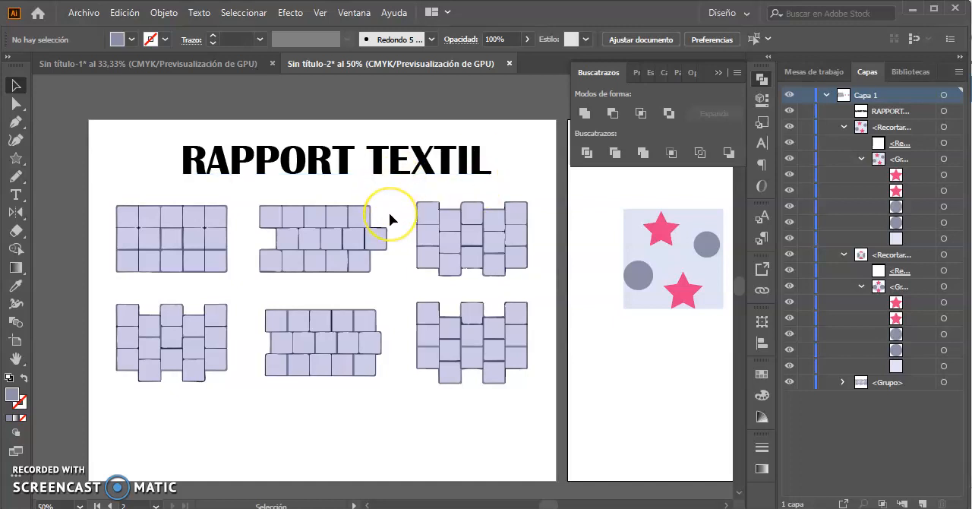
# Place a copy of the small-star tile flush against its right edge to test the repeat, and delete the copy.
pyautogui.click(276, 253)
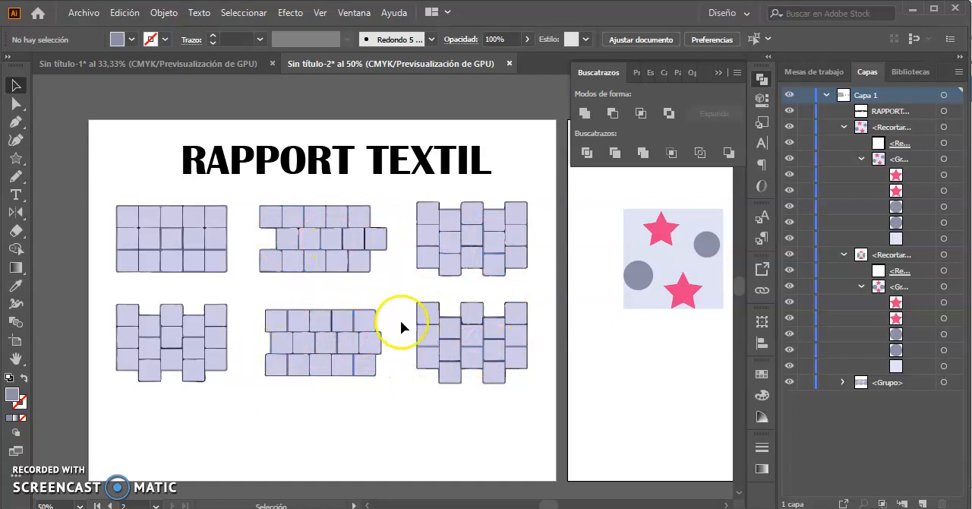
pyautogui.moveTo(597, 289); pyautogui.dragTo(365, 305)
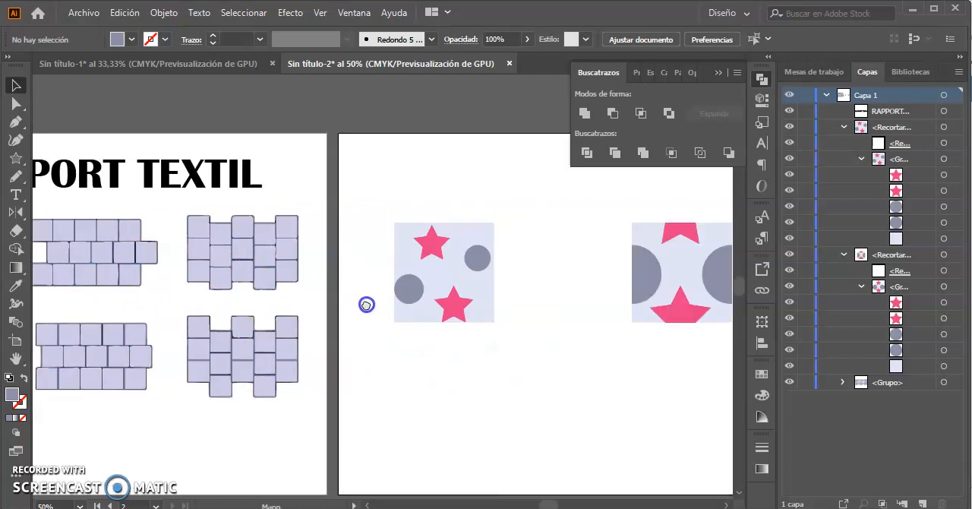
pyautogui.moveTo(475, 324); pyautogui.dragTo(389, 358)
pyautogui.moveTo(473, 343); pyautogui.dragTo(410, 328)
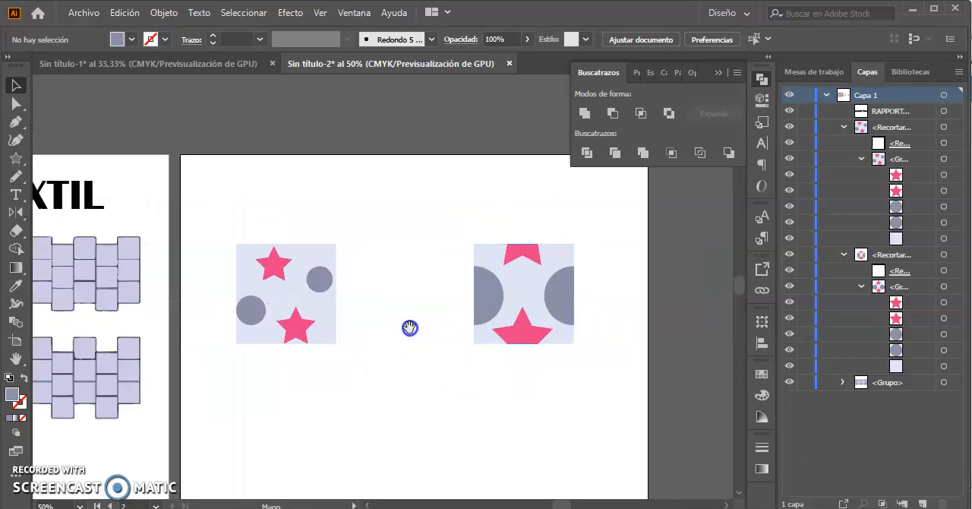
pyautogui.click(358, 368)
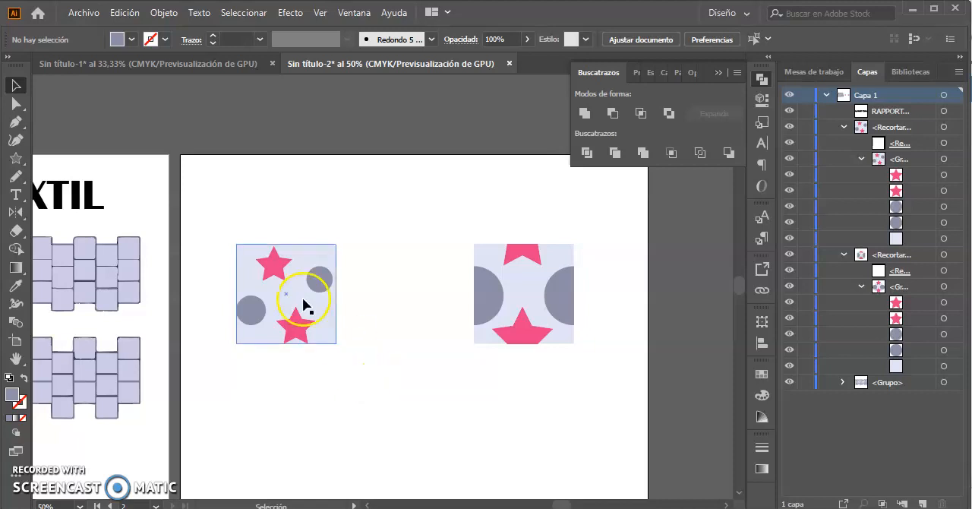
pyautogui.click(257, 267)
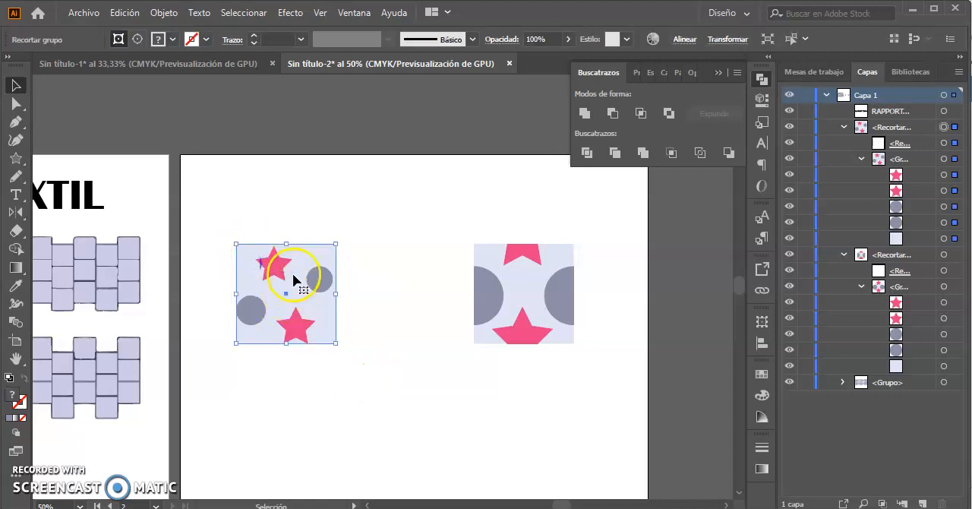
pyautogui.moveTo(275, 271); pyautogui.dragTo(376, 272)
pyautogui.click(367, 392)
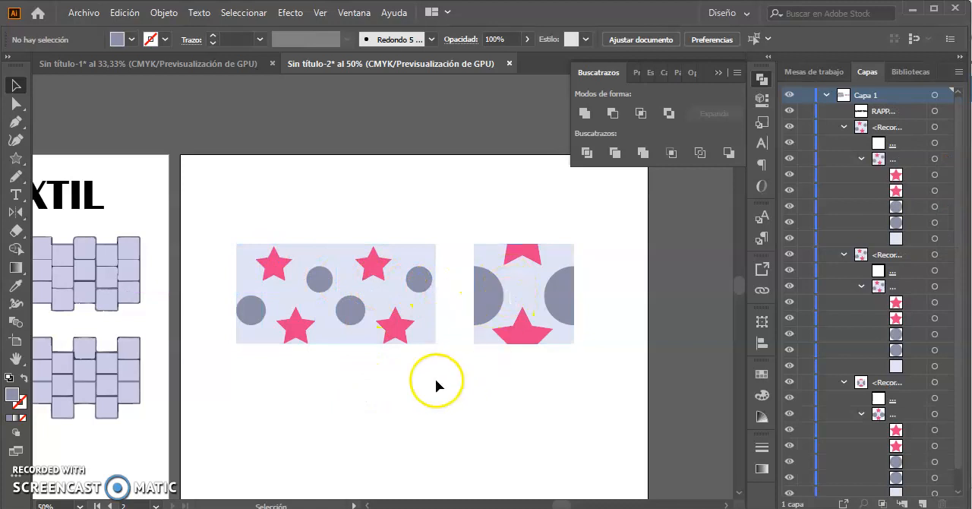
pyautogui.click(370, 303)
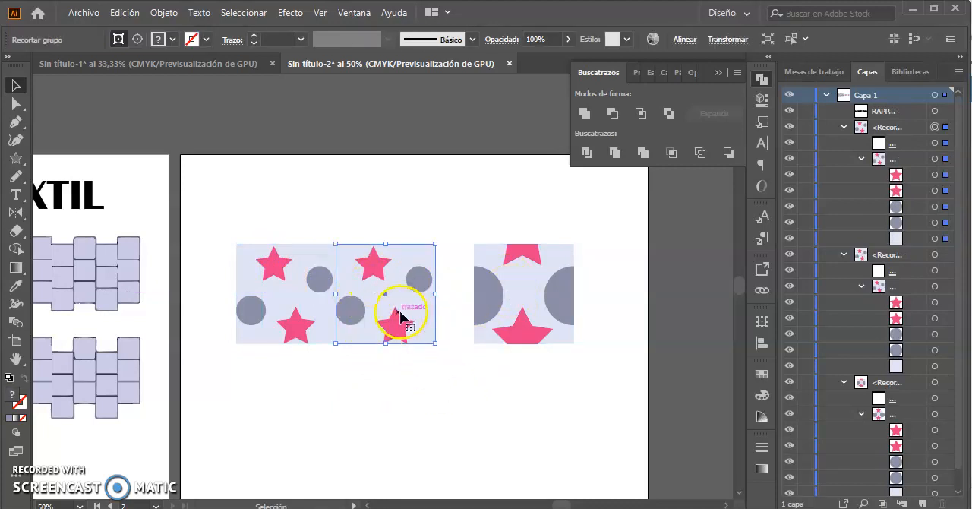
pyautogui.press('Delete')
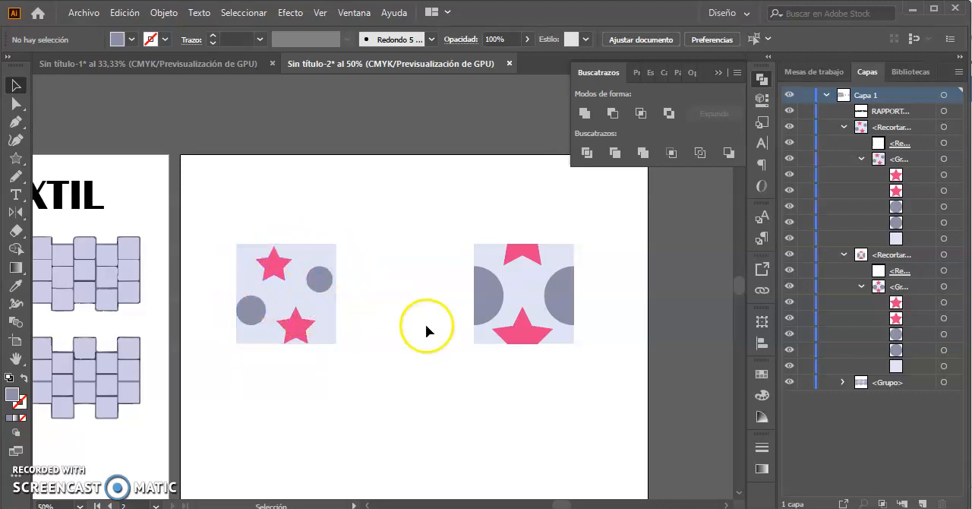
# Test the cropped-circle tile's repeat with one copy beside it and another below that copy, and delete both copies.
pyautogui.click(491, 294)
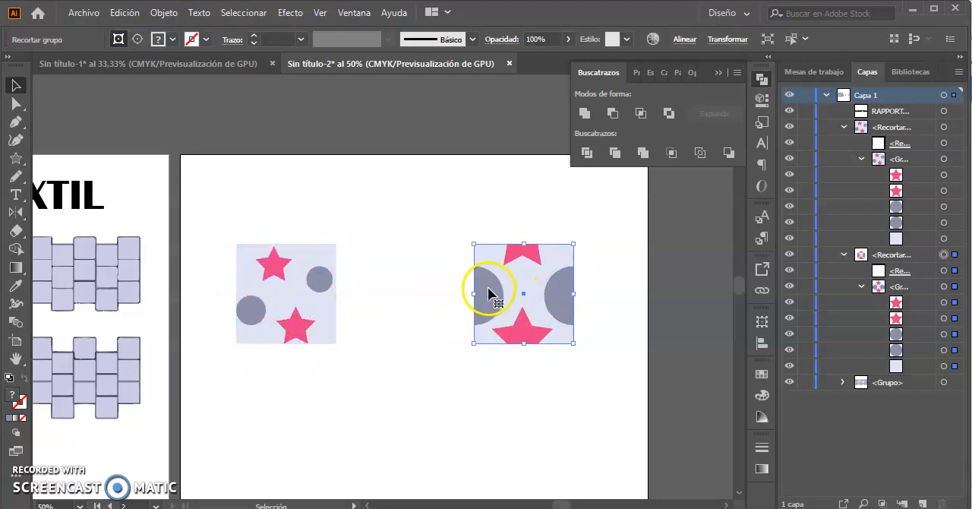
pyautogui.moveTo(490, 294); pyautogui.dragTo(591, 295)
pyautogui.moveTo(627, 259); pyautogui.dragTo(627, 349)
pyautogui.click(711, 306)
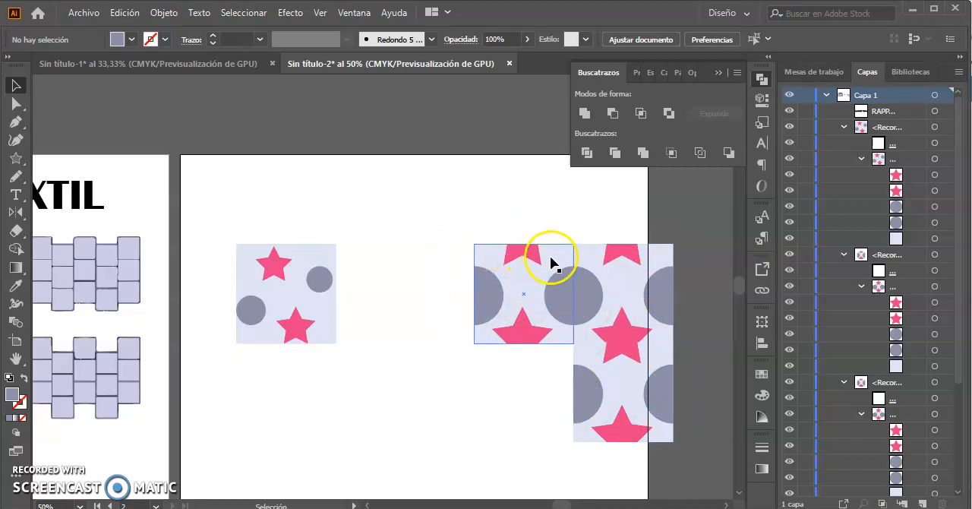
pyautogui.click(621, 408)
pyautogui.press('Delete')
pyautogui.click(604, 306)
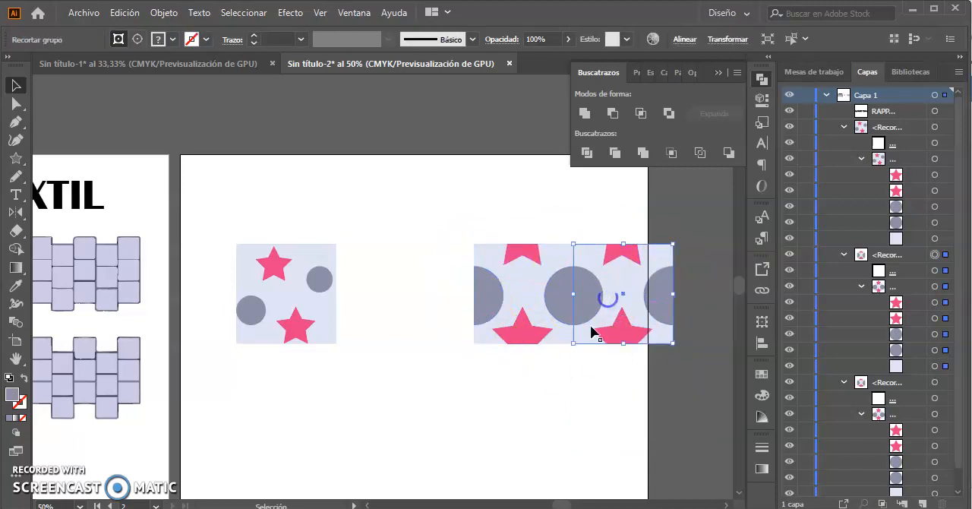
pyautogui.press('Delete')
# Create a new pattern from the small-star tile with whole circles and accept the notice.
pyautogui.click(534, 295)
pyautogui.moveTo(239, 298); pyautogui.dragTo(187, 258)
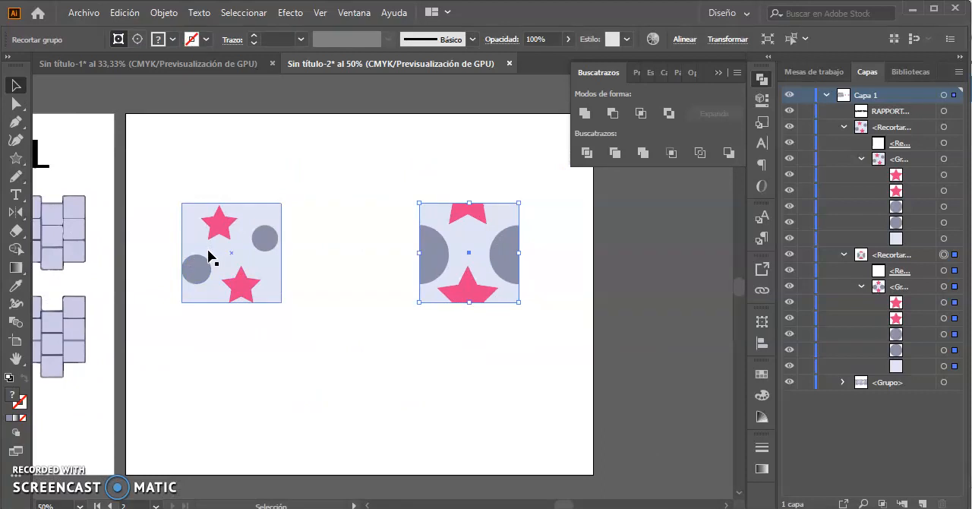
pyautogui.click(238, 251)
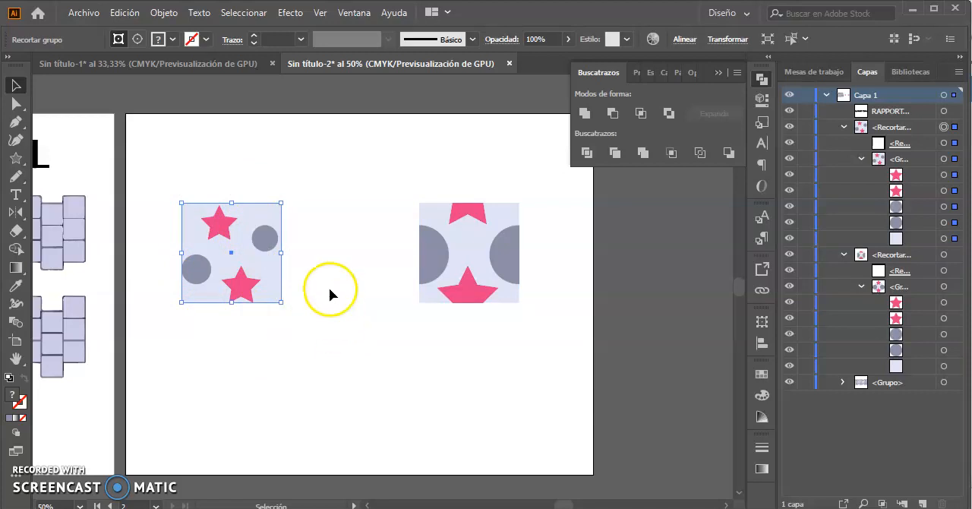
pyautogui.click(164, 16)
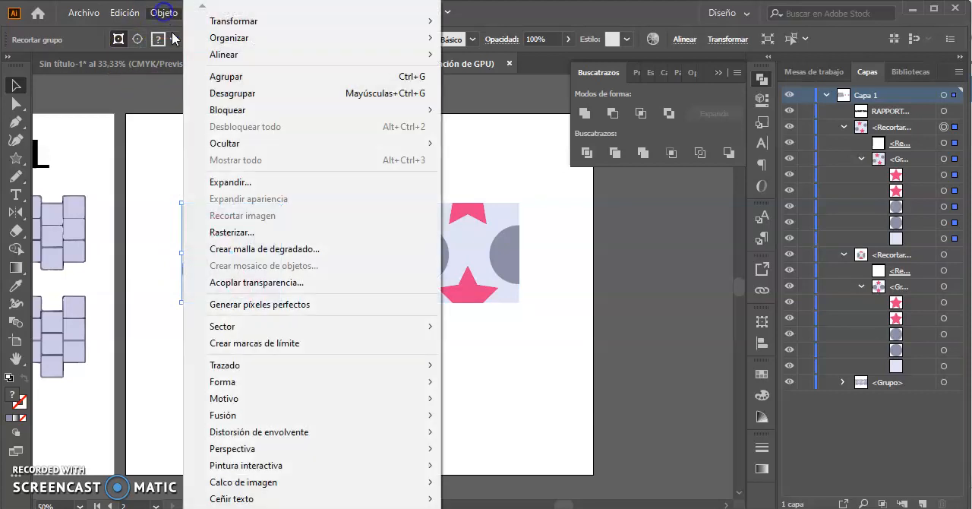
pyautogui.moveTo(267, 401)
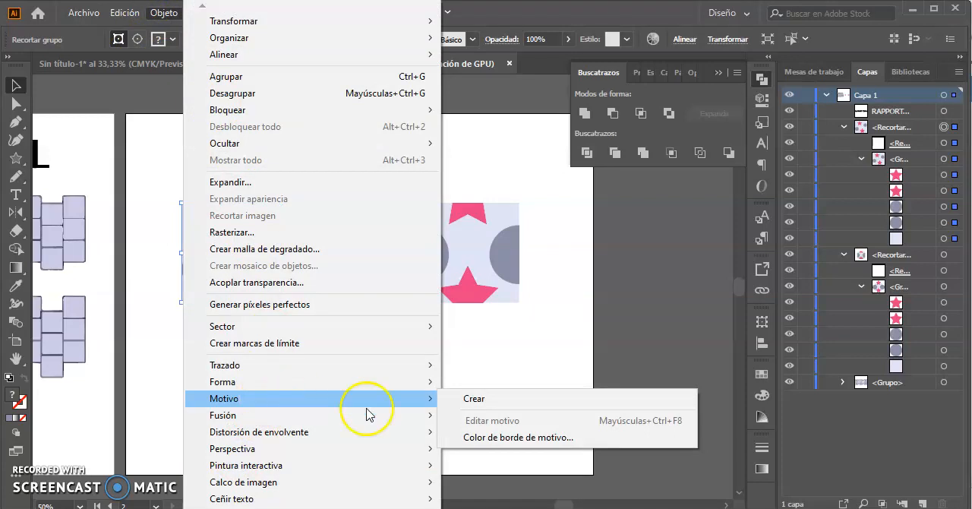
pyautogui.click(474, 400)
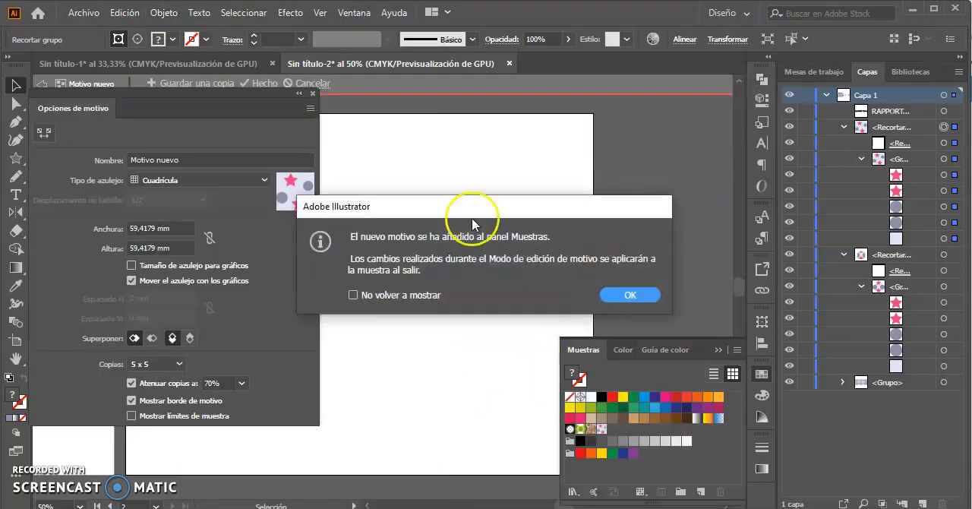
pyautogui.click(619, 295)
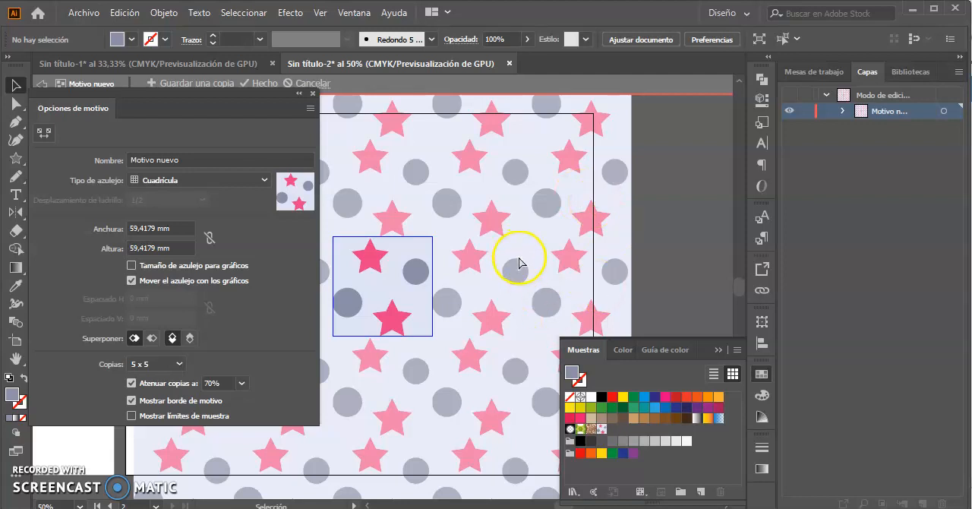
# Try the Hexadecimal por columna tile type on the new pattern.
pyautogui.hotkey('ctrl', '-')
pyautogui.hotkey('ctrl', '-')
pyautogui.moveTo(369, 228); pyautogui.dragTo(506, 200)
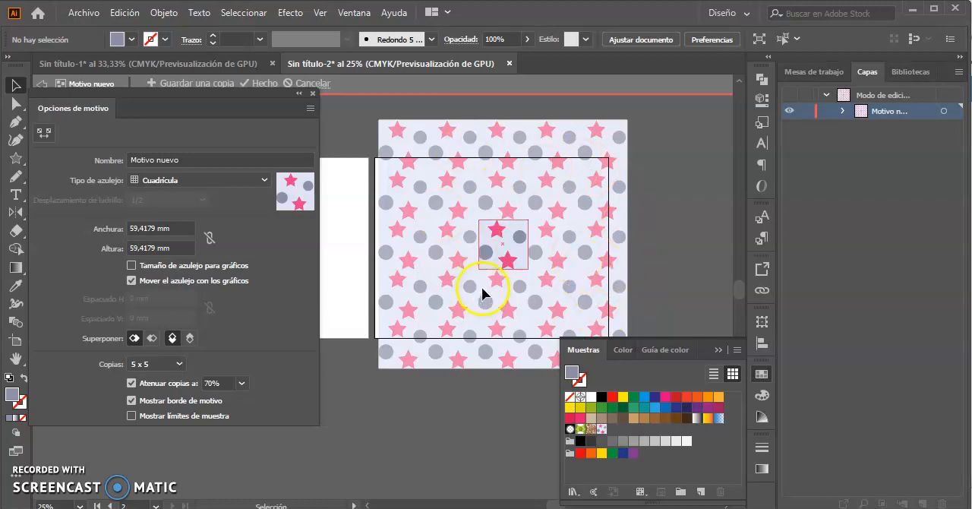
pyautogui.click(264, 180)
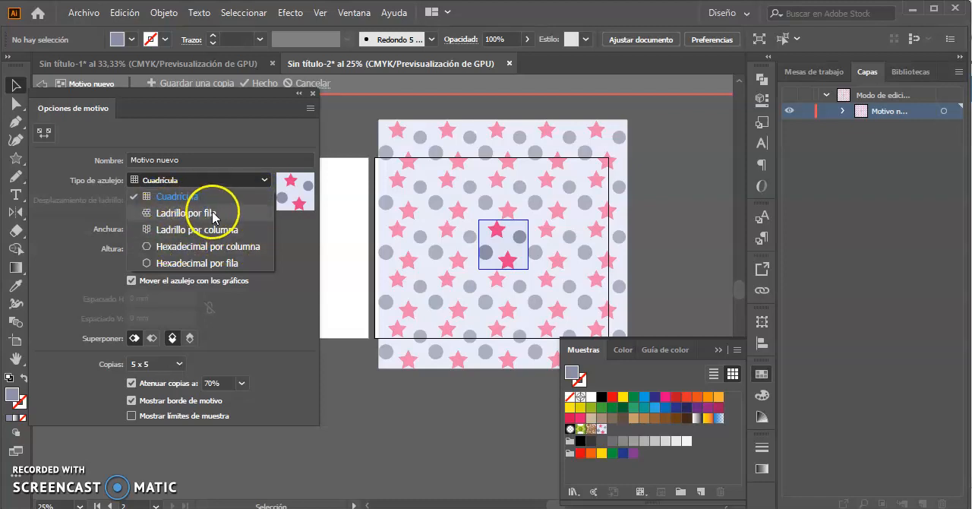
pyautogui.click(186, 251)
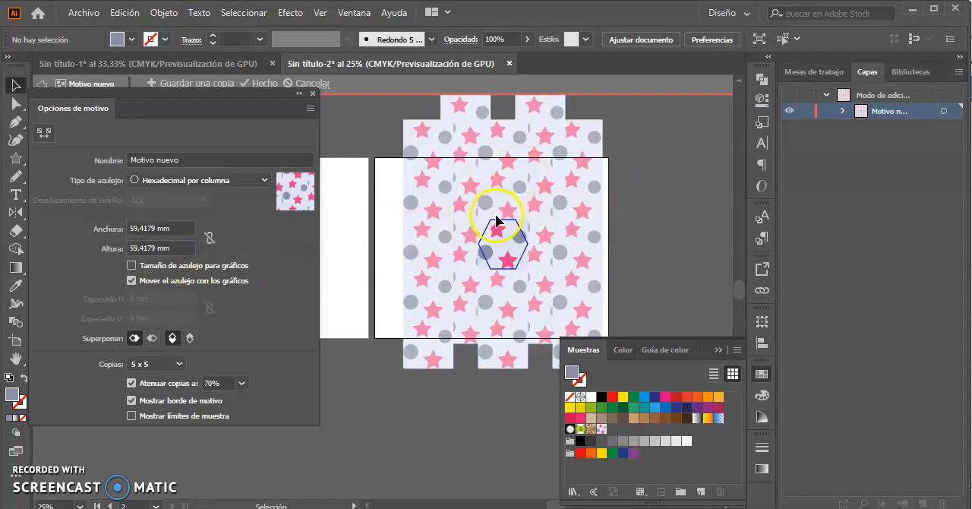
# Set the pattern's tile type to Cuadrícula and finish pattern editing.
pyautogui.click(263, 180)
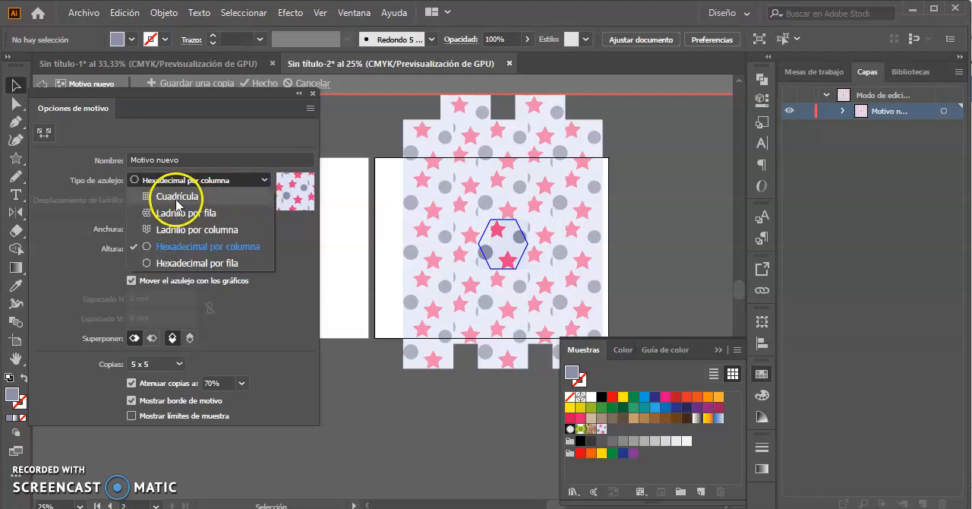
pyautogui.click(176, 195)
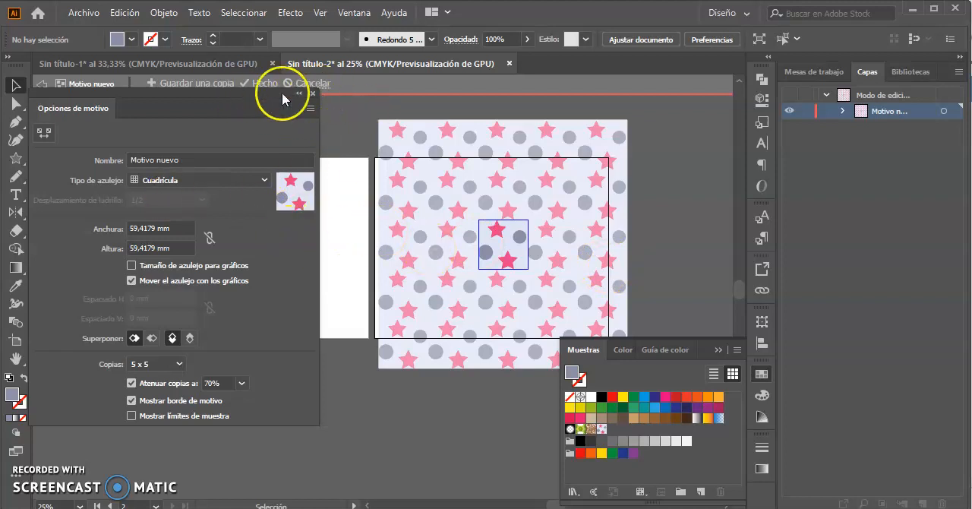
pyautogui.moveTo(238, 98); pyautogui.dragTo(228, 131)
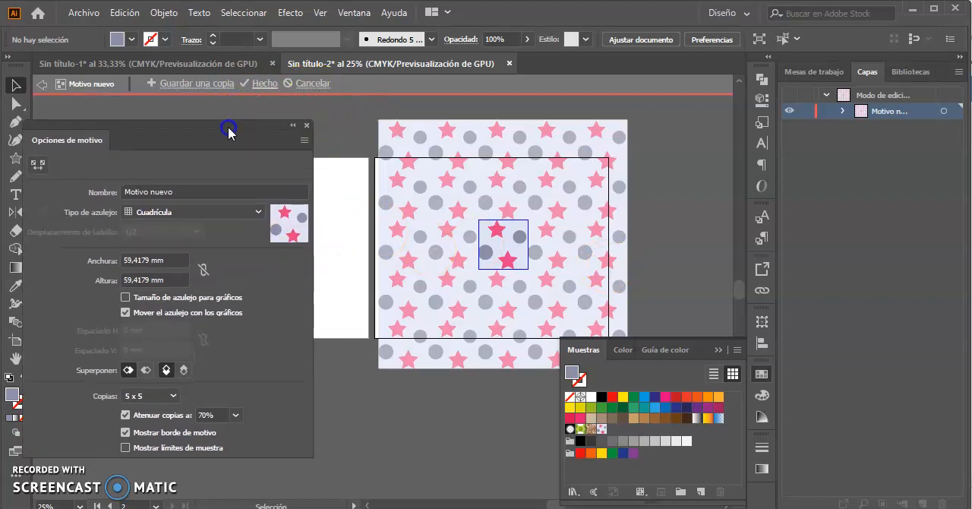
pyautogui.click(262, 86)
# Create a second pattern from the tile with stars and circles cropped at its edges.
pyautogui.click(570, 226)
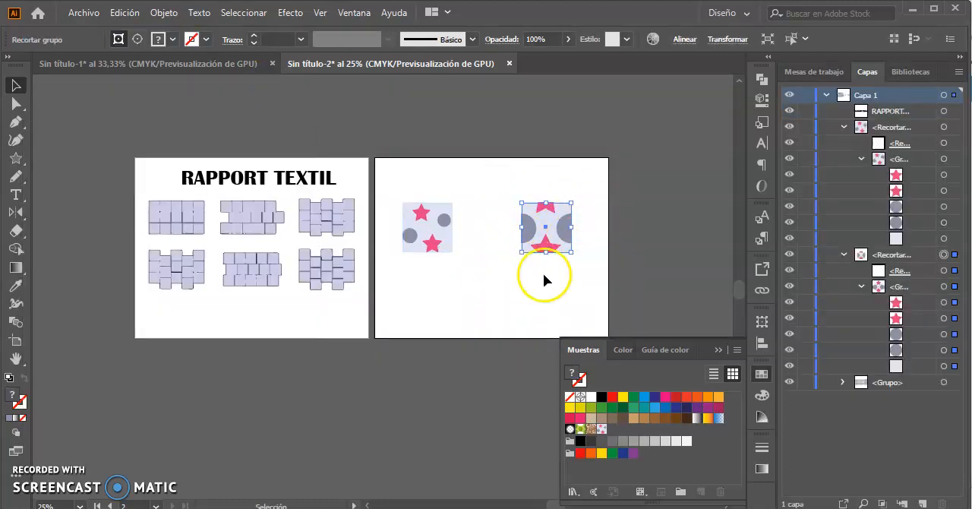
pyautogui.click(163, 13)
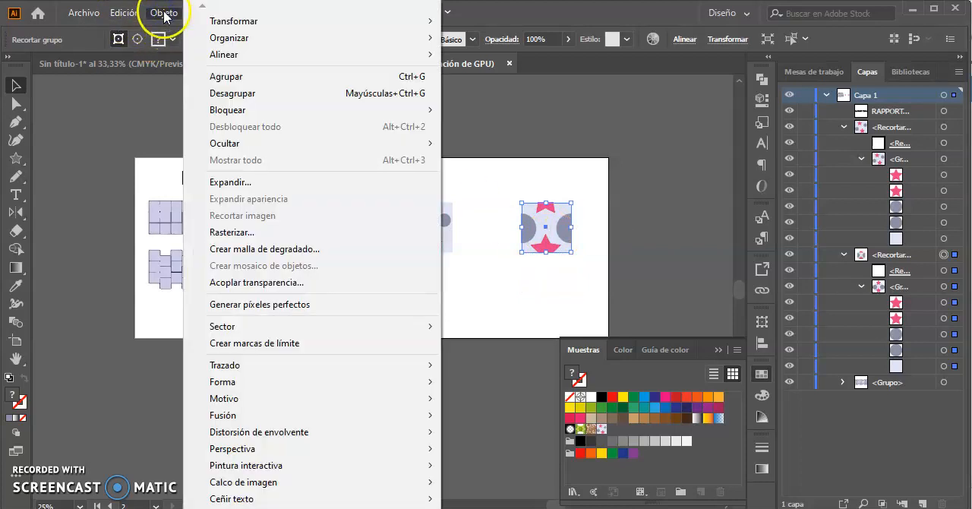
pyautogui.moveTo(369, 398)
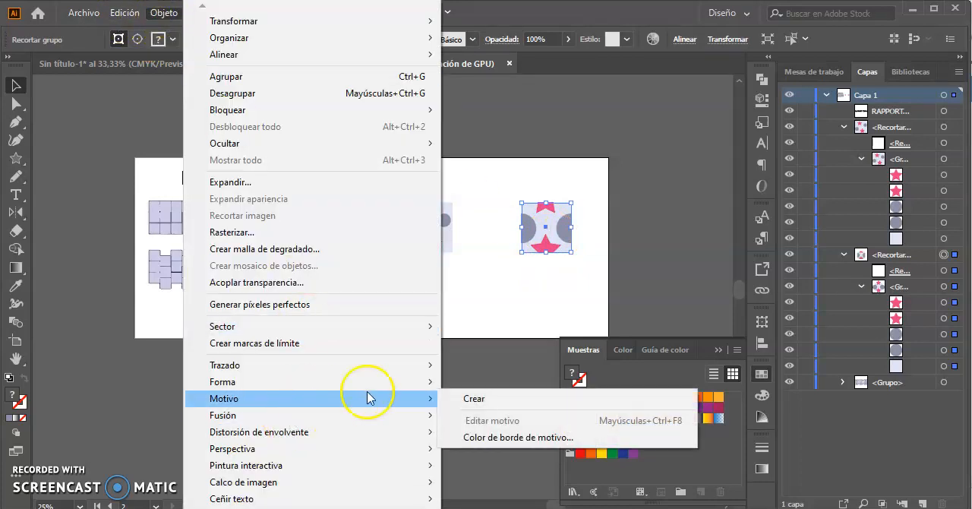
pyautogui.click(474, 400)
pyautogui.click(612, 293)
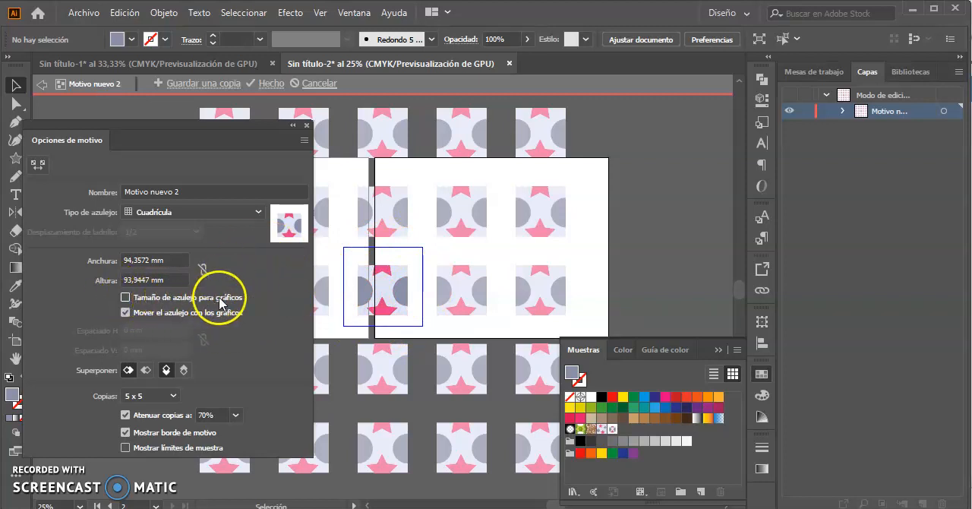
# Fit the second pattern's tile size to its artwork and finish pattern editing.
pyautogui.click(126, 297)
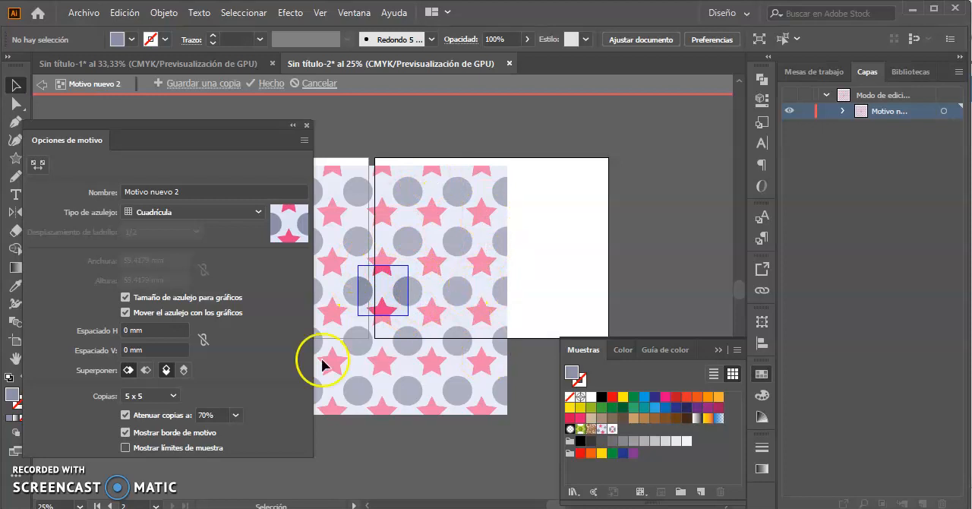
pyautogui.click(126, 297)
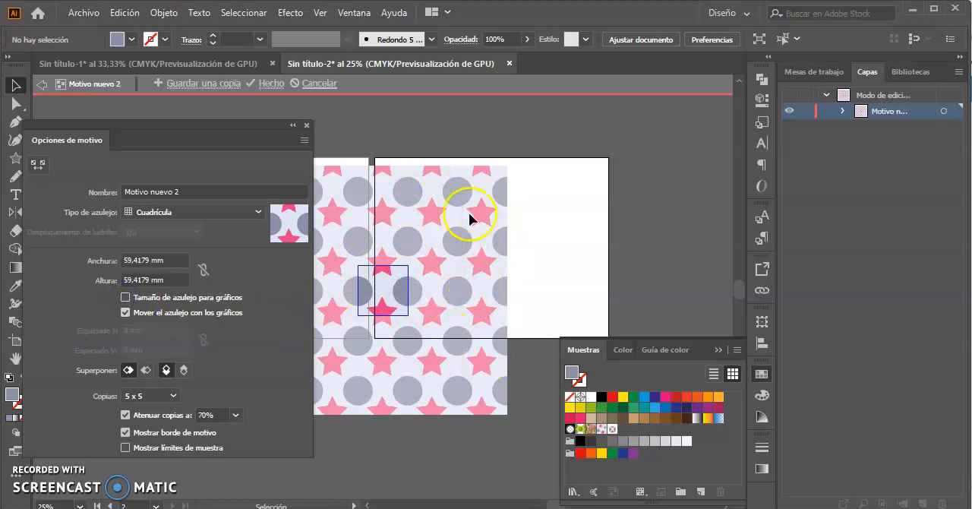
pyautogui.click(127, 297)
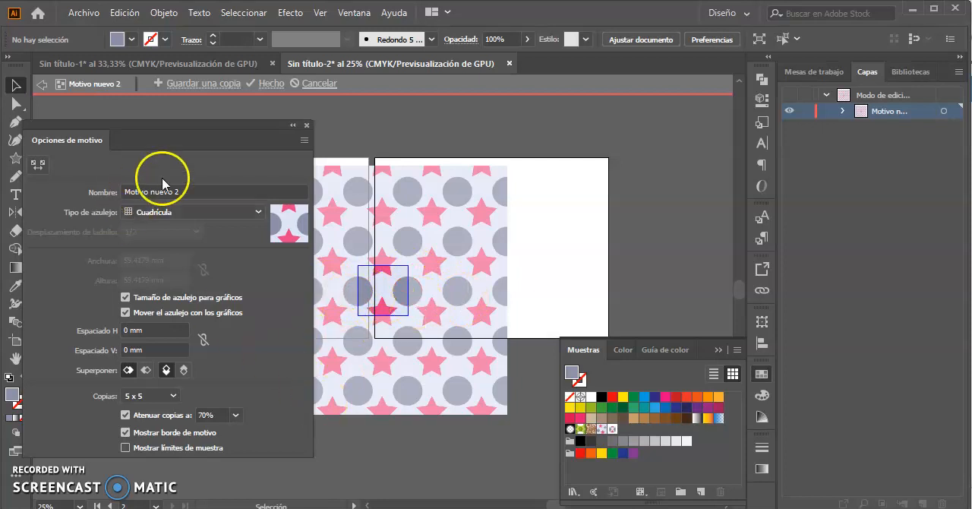
pyautogui.click(268, 83)
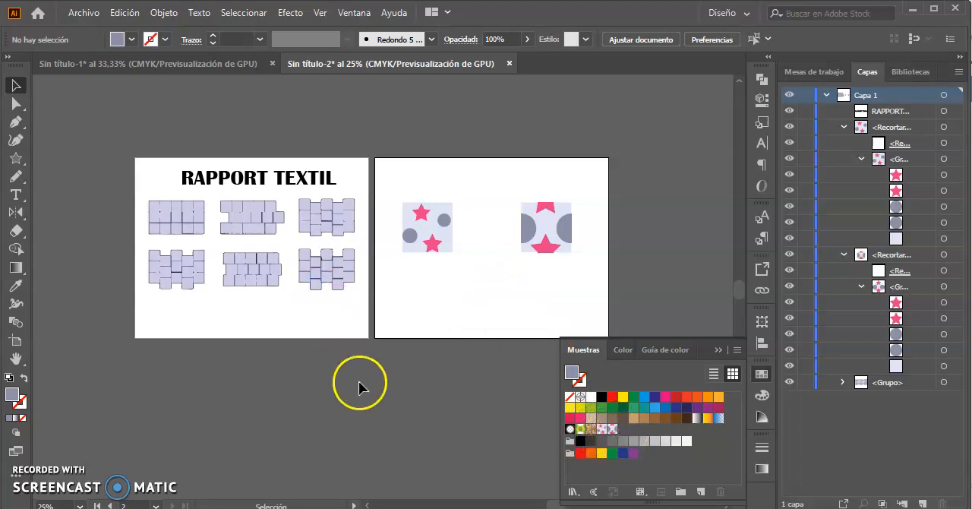
# Look at the new pattern swatches among the available fills.
pyautogui.click(131, 40)
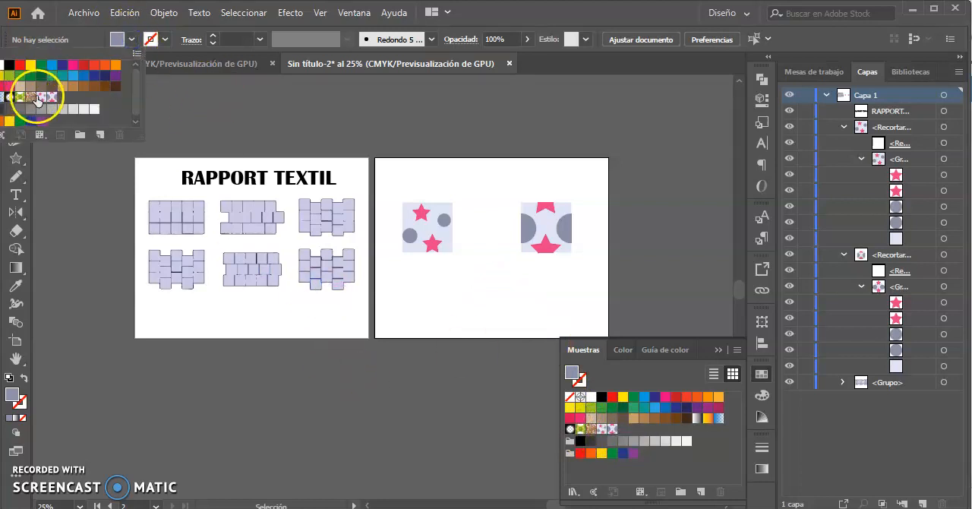
pyautogui.click(209, 119)
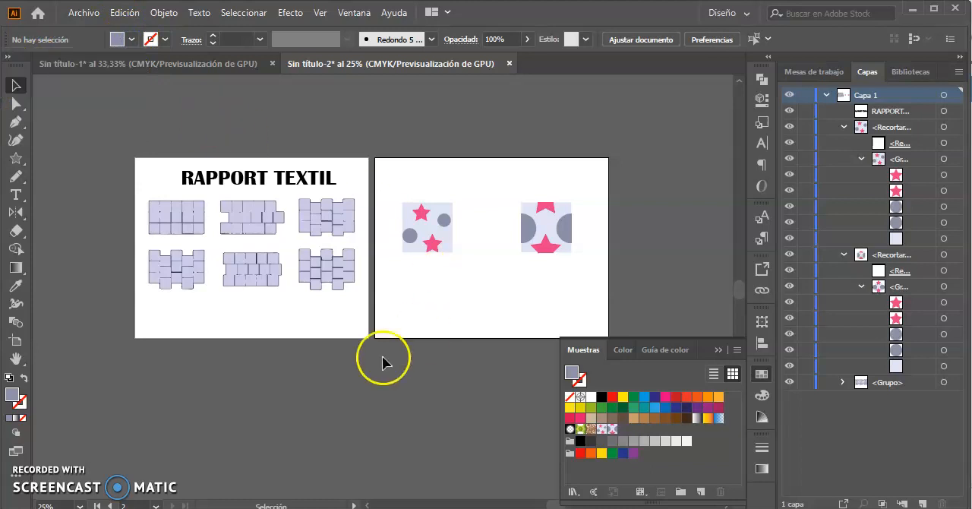
# Switch to the Sin título-1 document and review its orca, orchid and leaf artworks, ending at the clipped orca tile.
pyautogui.click(218, 64)
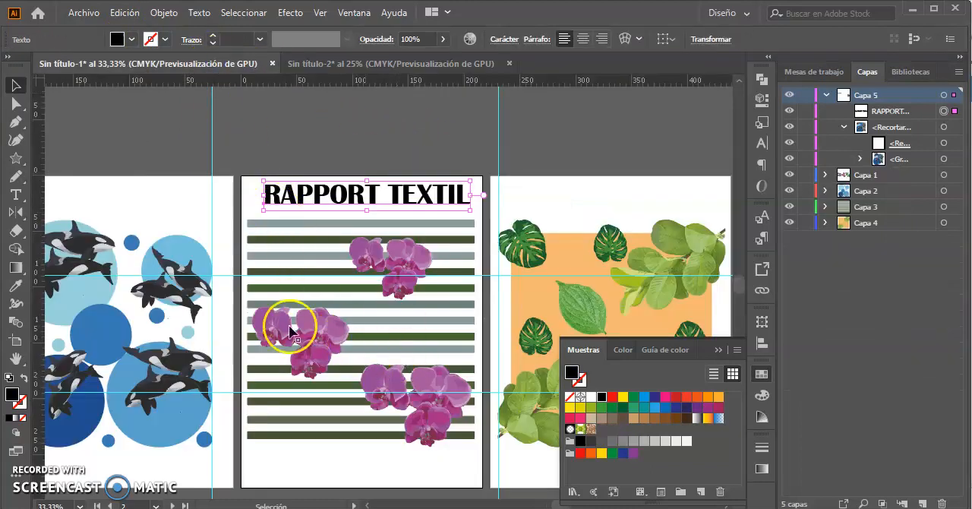
pyautogui.moveTo(236, 343); pyautogui.dragTo(411, 272)
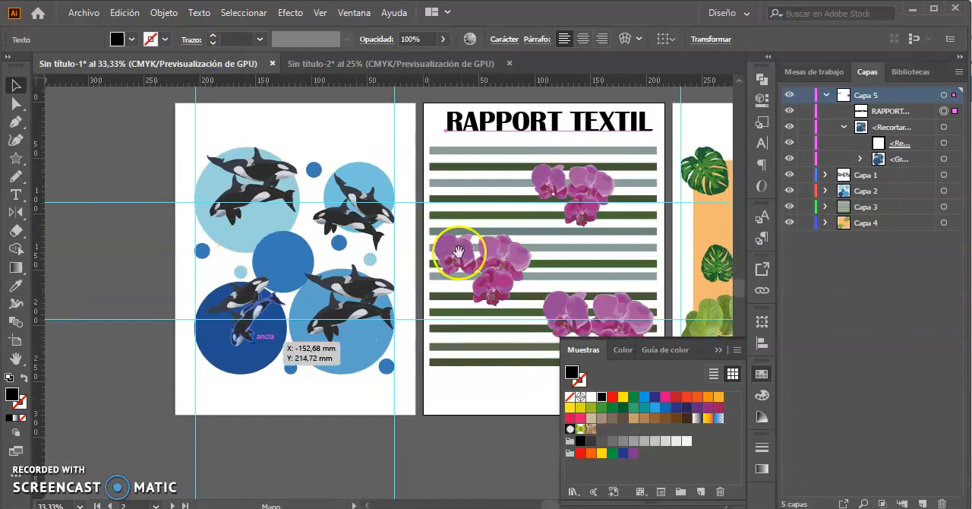
pyautogui.moveTo(586, 221); pyautogui.dragTo(550, 217)
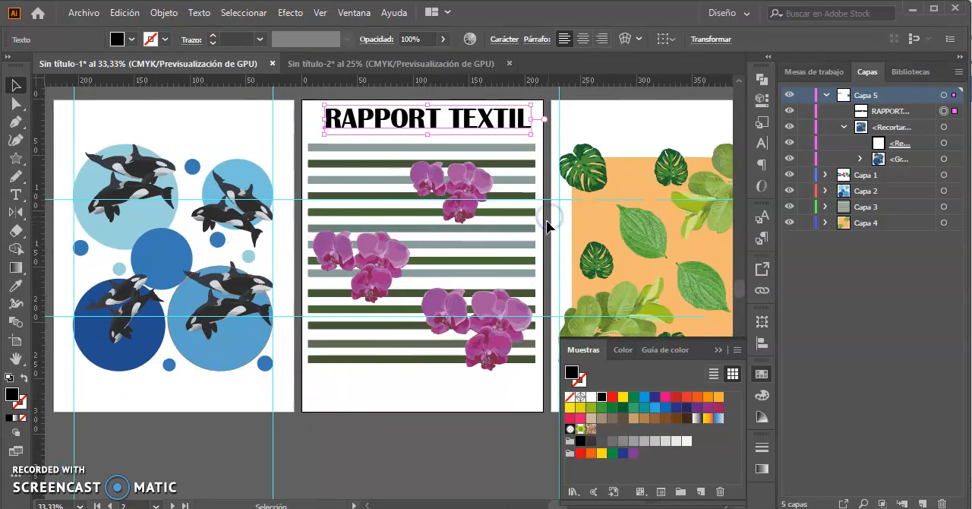
pyautogui.click(718, 350)
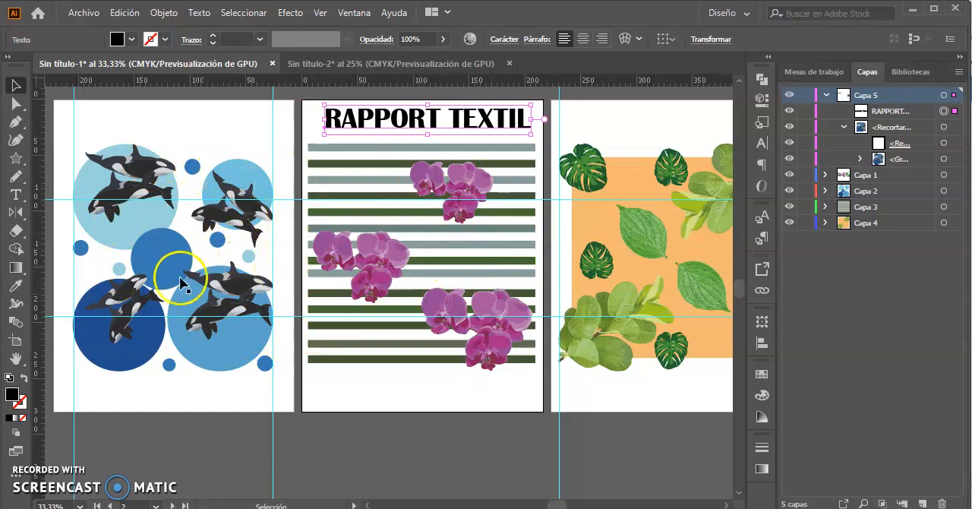
pyautogui.press('space')
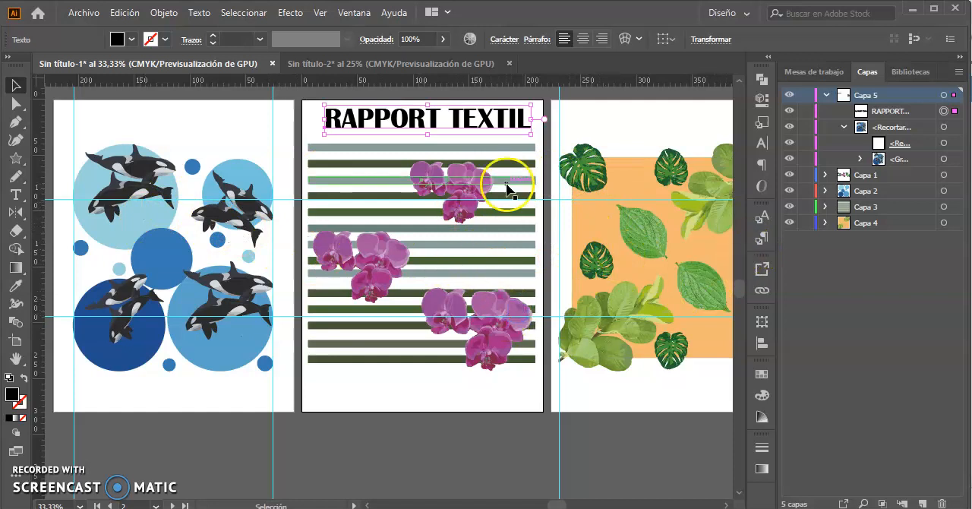
pyautogui.click(395, 390)
pyautogui.moveTo(551, 295); pyautogui.dragTo(363, 298)
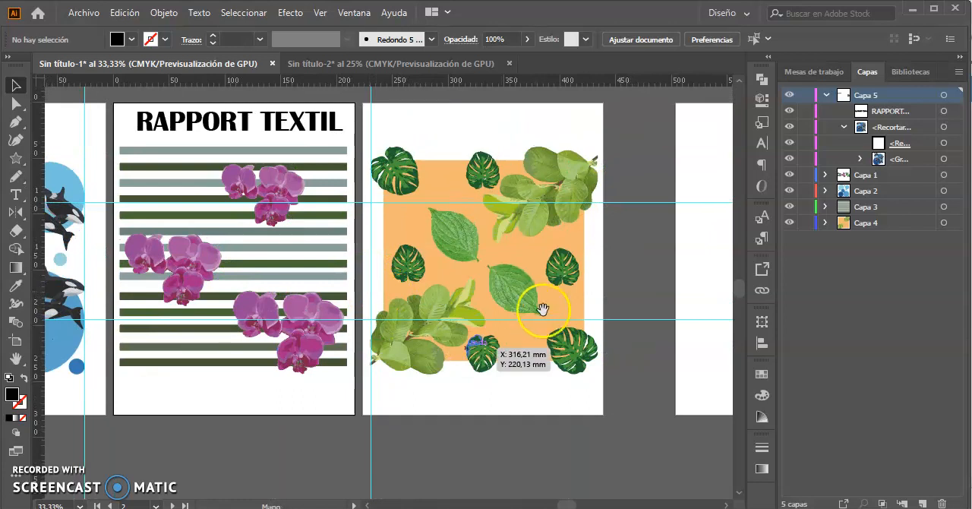
pyautogui.moveTo(644, 287); pyautogui.dragTo(375, 301)
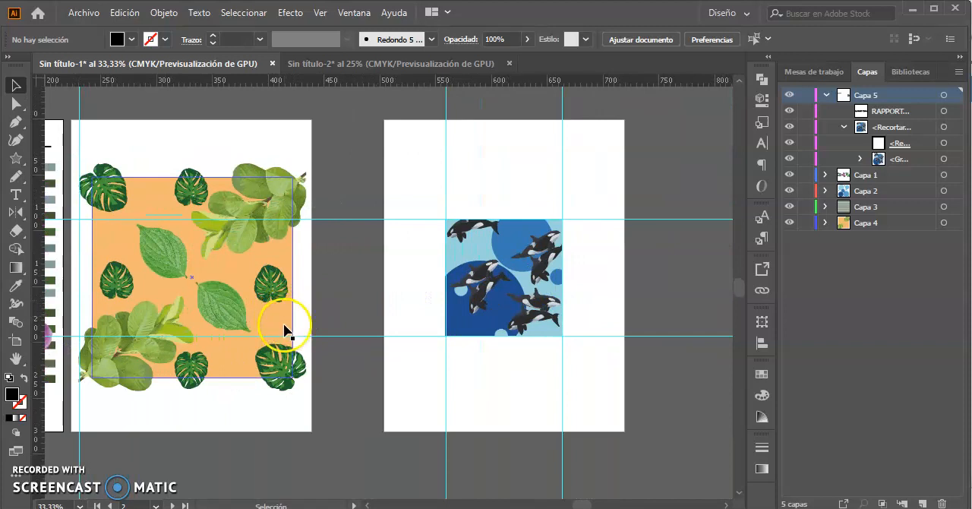
pyautogui.moveTo(497, 272); pyautogui.dragTo(350, 280)
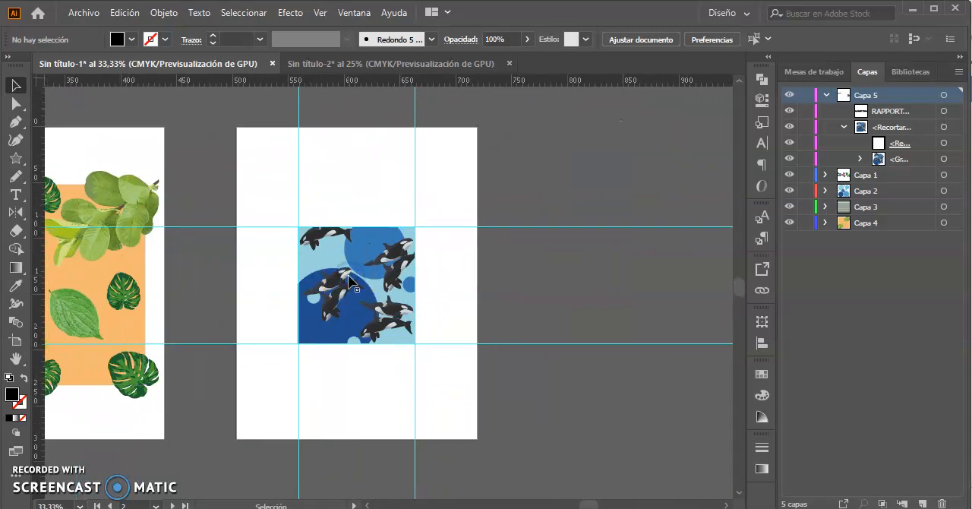
# Release the clipping mask of the orca tile and deselect the artwork.
pyautogui.scroll(1, 349, 282)
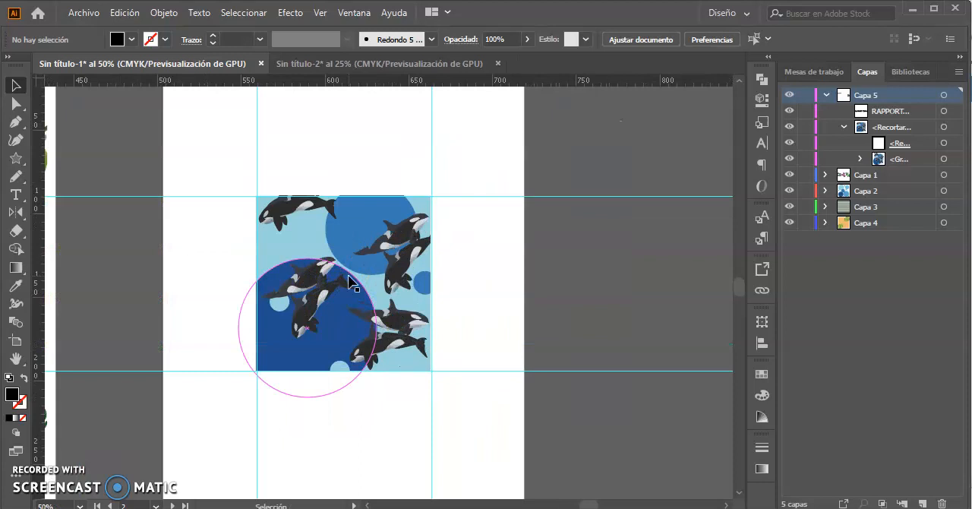
pyautogui.click(364, 220)
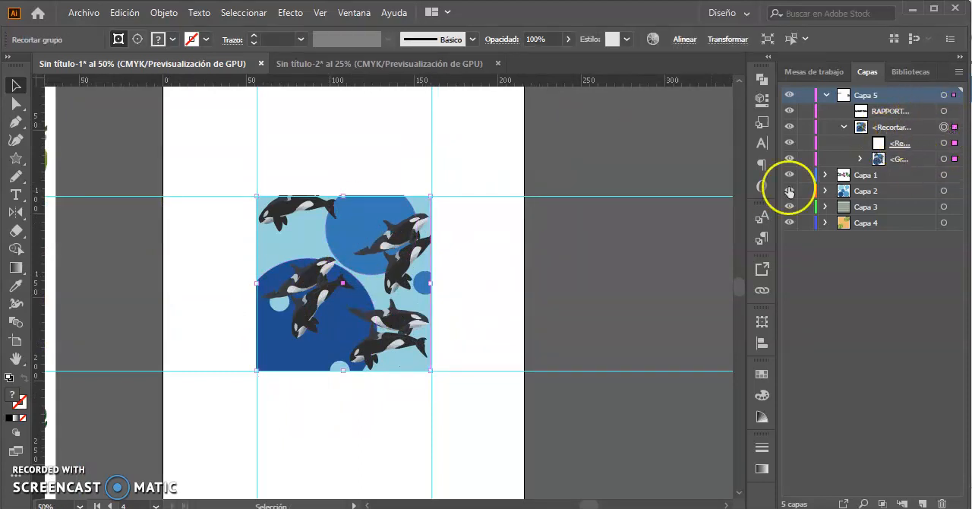
pyautogui.rightClick(373, 268)
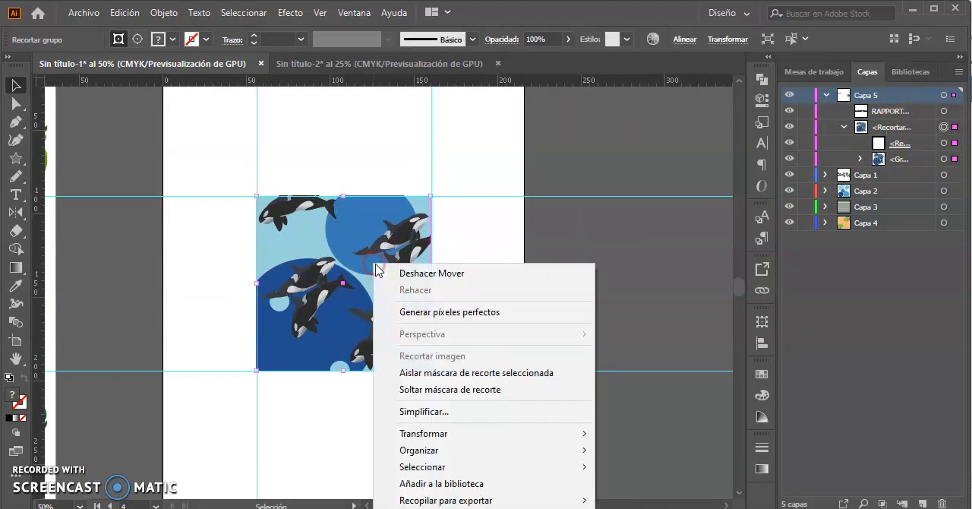
pyautogui.click(479, 390)
pyautogui.click(623, 293)
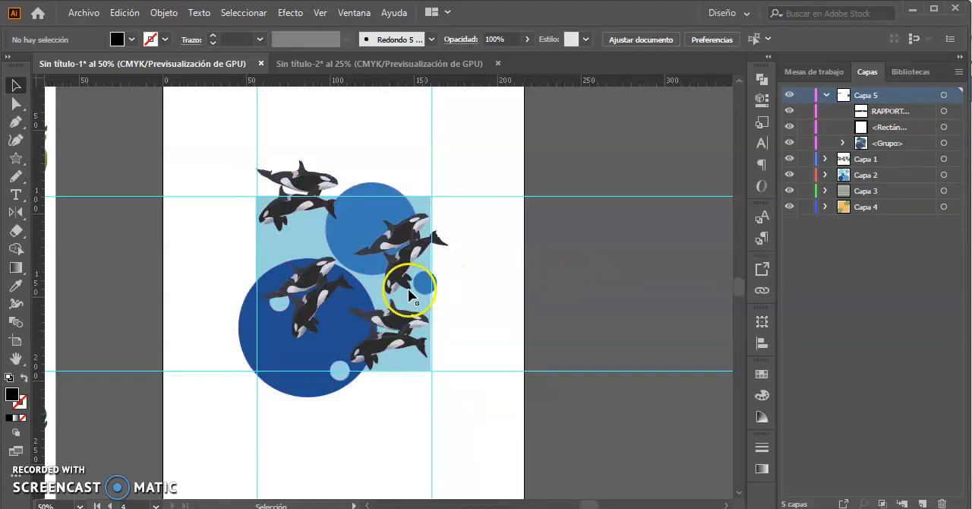
# Expand the released orca group to list its whales, circles and background rectangle.
pyautogui.click(284, 249)
pyautogui.click(529, 248)
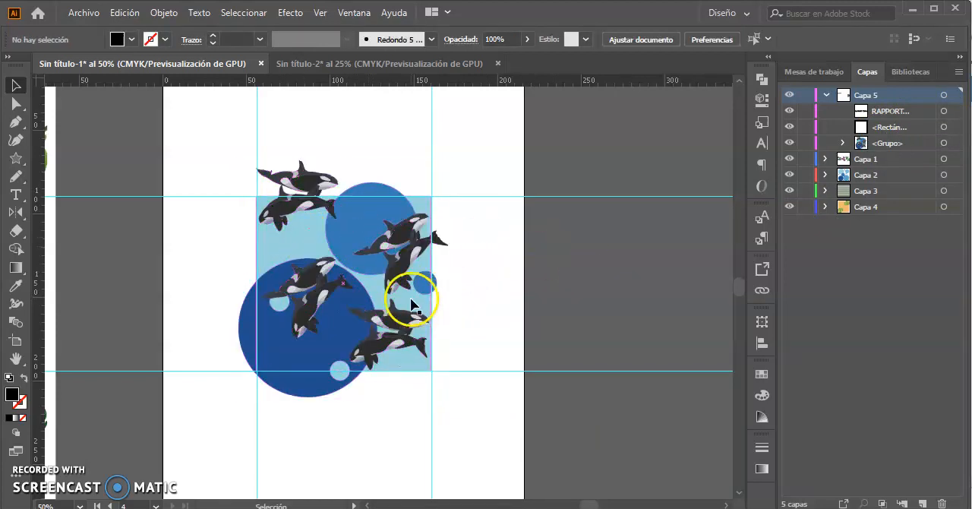
pyautogui.click(405, 364)
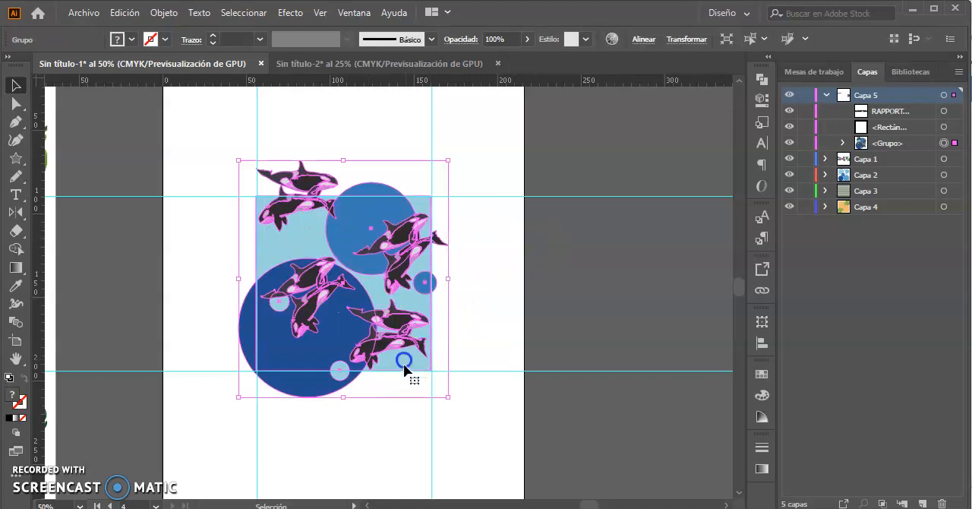
pyautogui.click(843, 143)
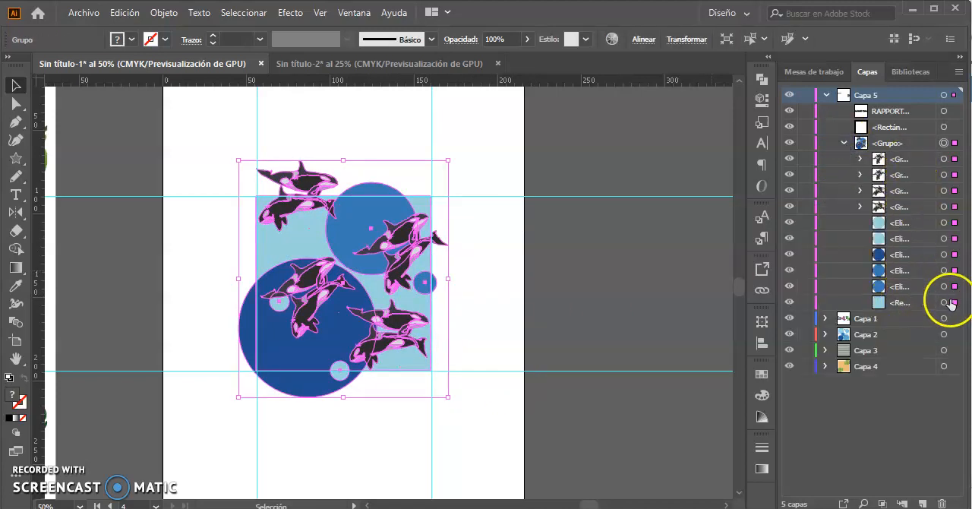
pyautogui.moveTo(308, 229); pyautogui.dragTo(266, 254)
pyautogui.hotkey('ctrl', 'z')
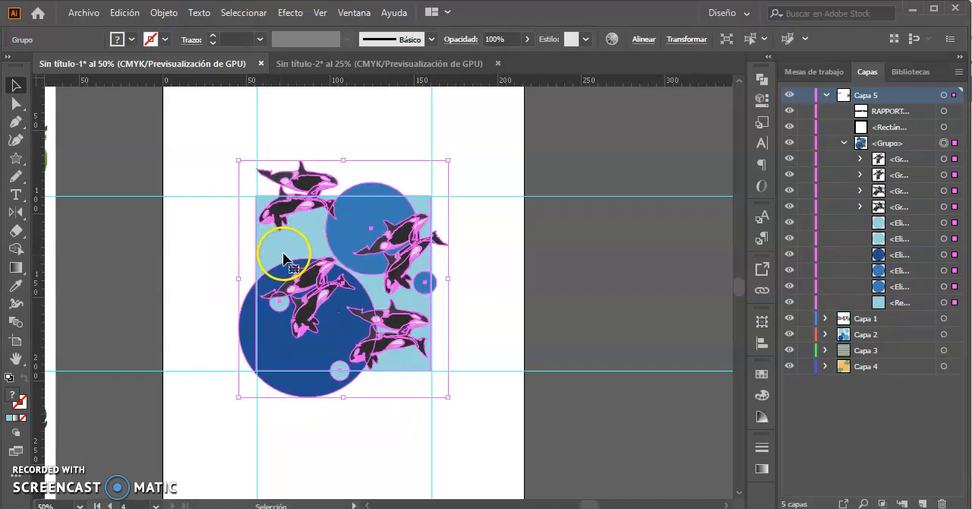
pyautogui.click(504, 272)
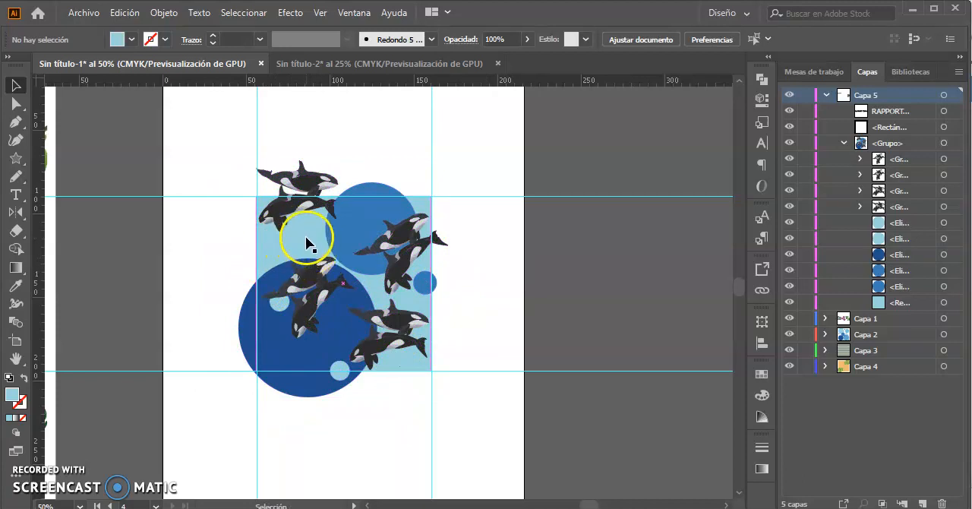
# Add a horizontal guide across the orca tile, level with the whale tail that overhangs its edge.
pyautogui.moveTo(272, 228); pyautogui.dragTo(439, 242)
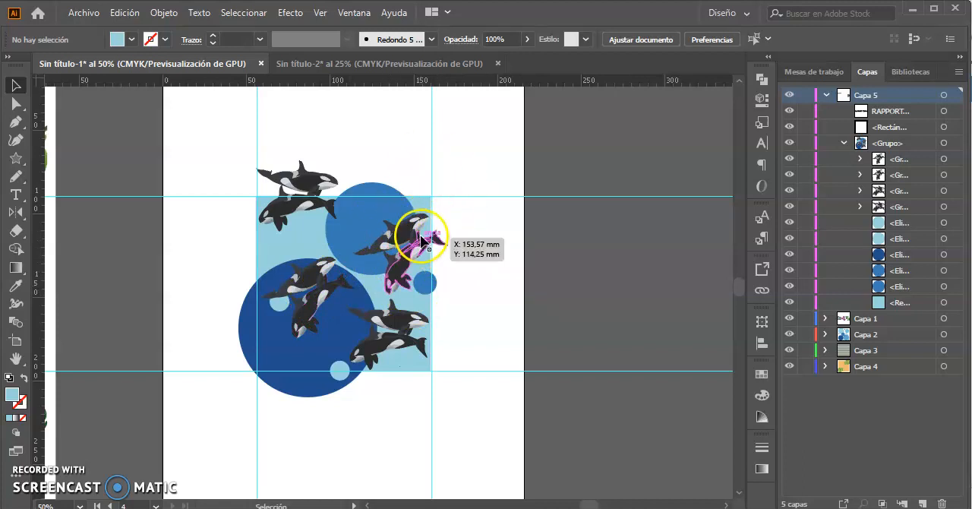
pyautogui.click(424, 254)
pyautogui.click(436, 232)
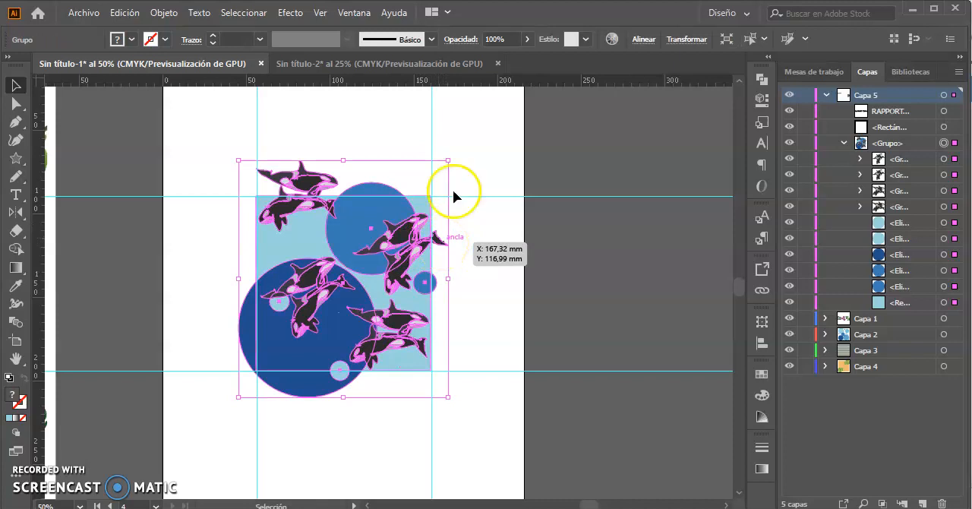
pyautogui.moveTo(445, 82); pyautogui.dragTo(439, 215)
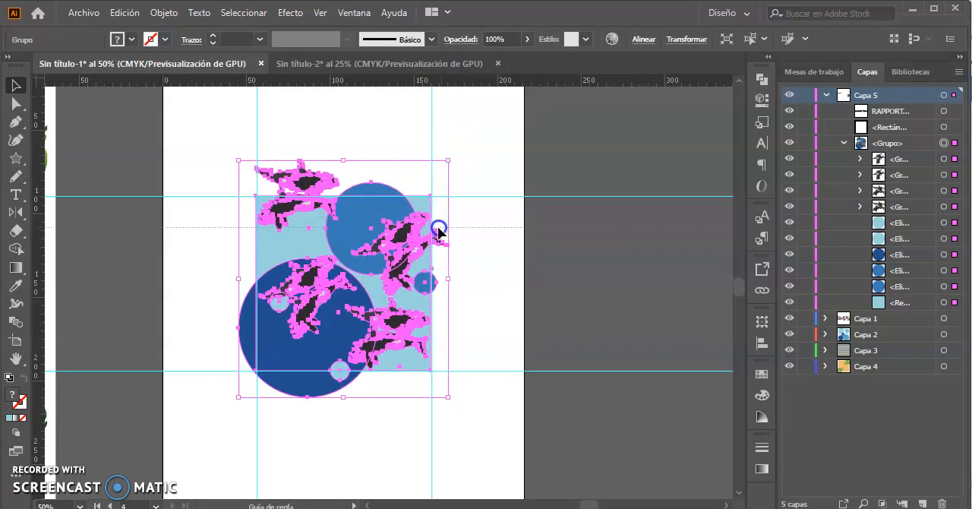
pyautogui.click(259, 238)
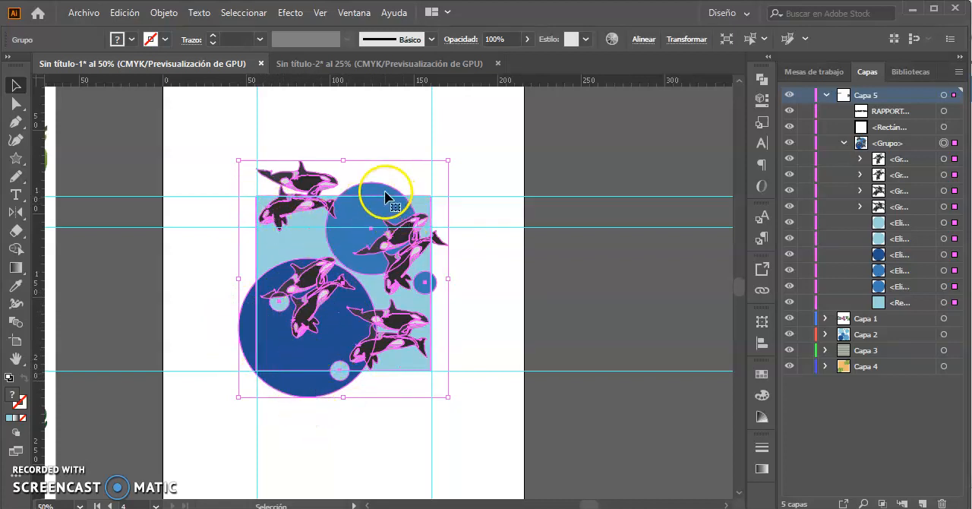
pyautogui.rightClick(373, 220)
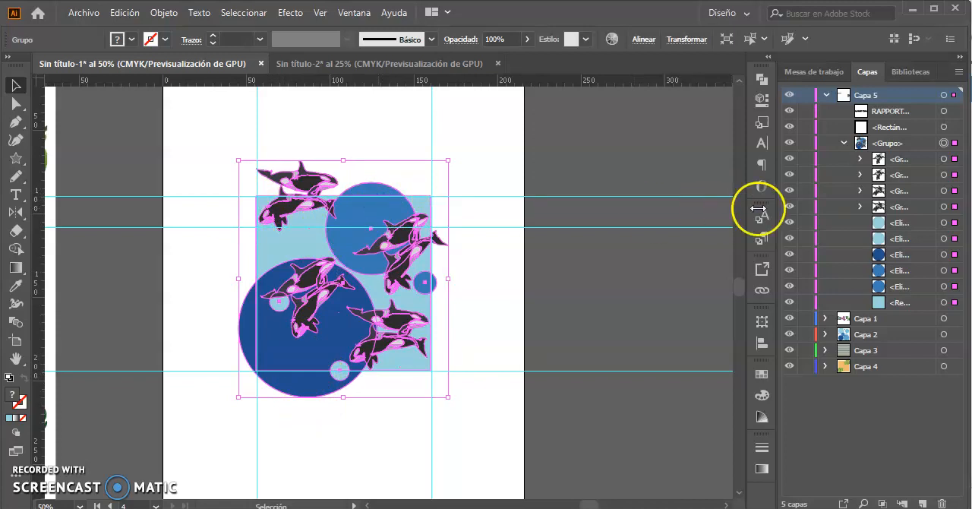
pyautogui.click(577, 228)
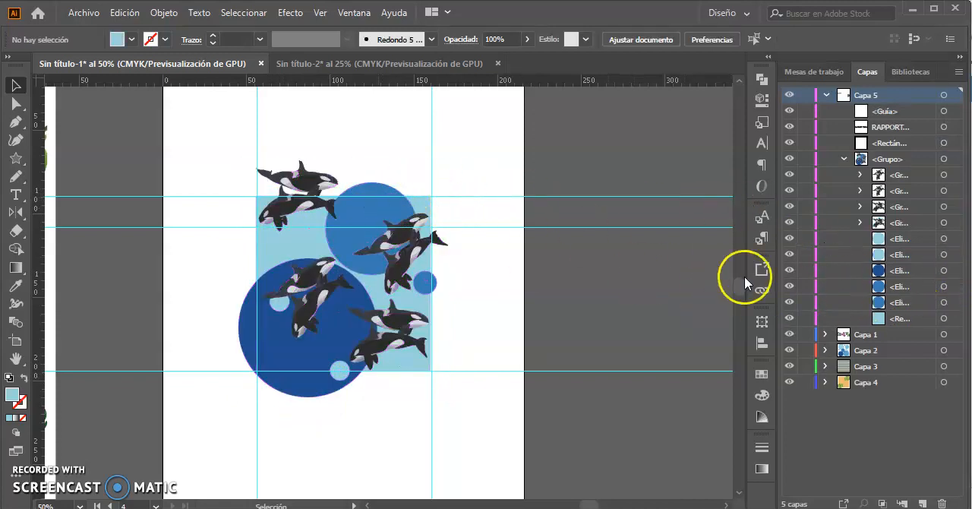
# Pick out the small blue, dark blue and large mid-blue circles inside the group one at a time.
pyautogui.click(947, 287)
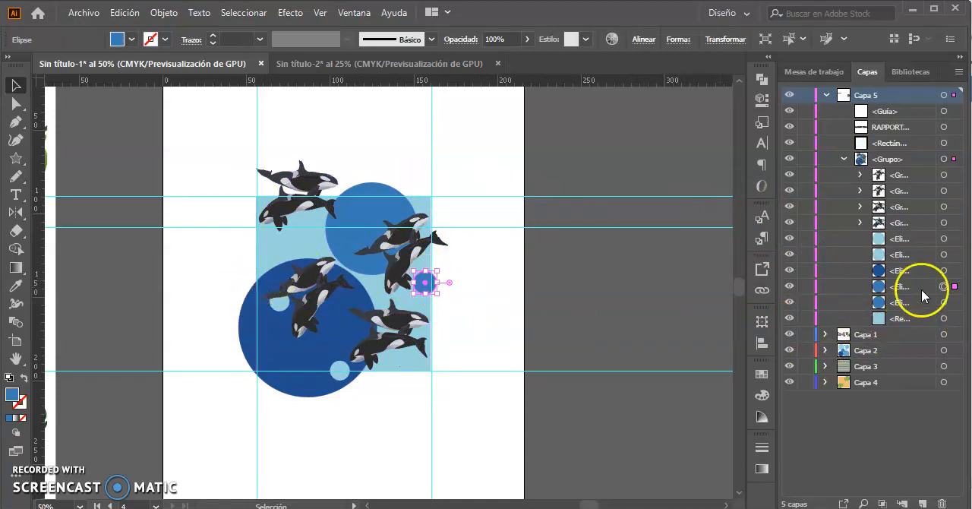
pyautogui.click(955, 271)
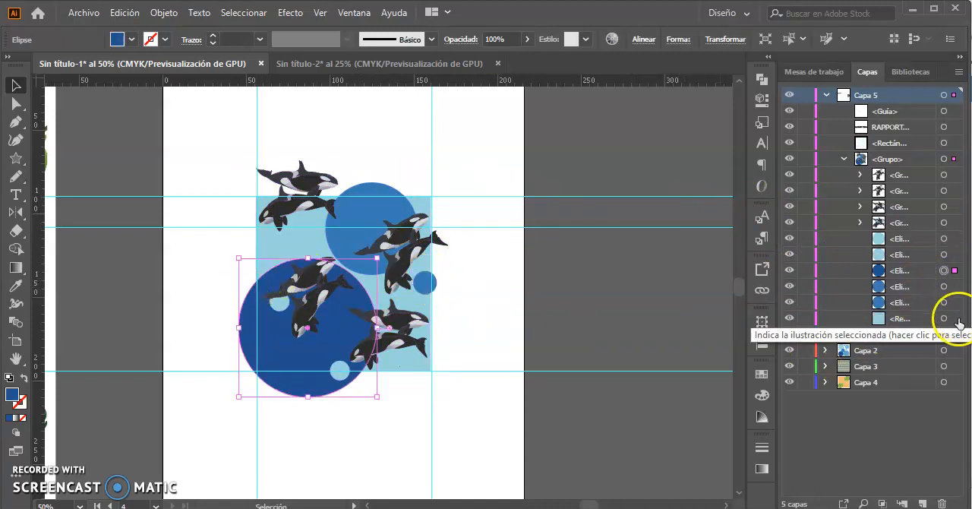
pyautogui.click(955, 304)
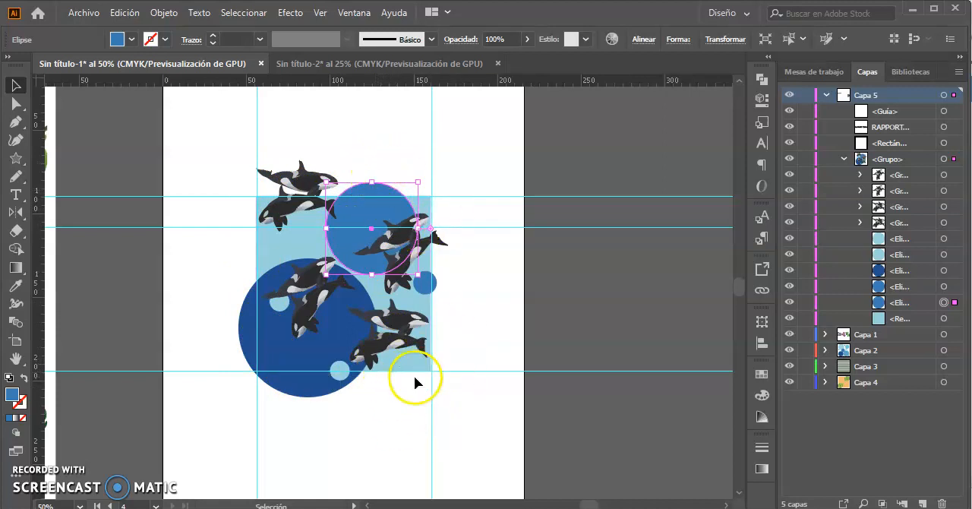
pyautogui.click(495, 323)
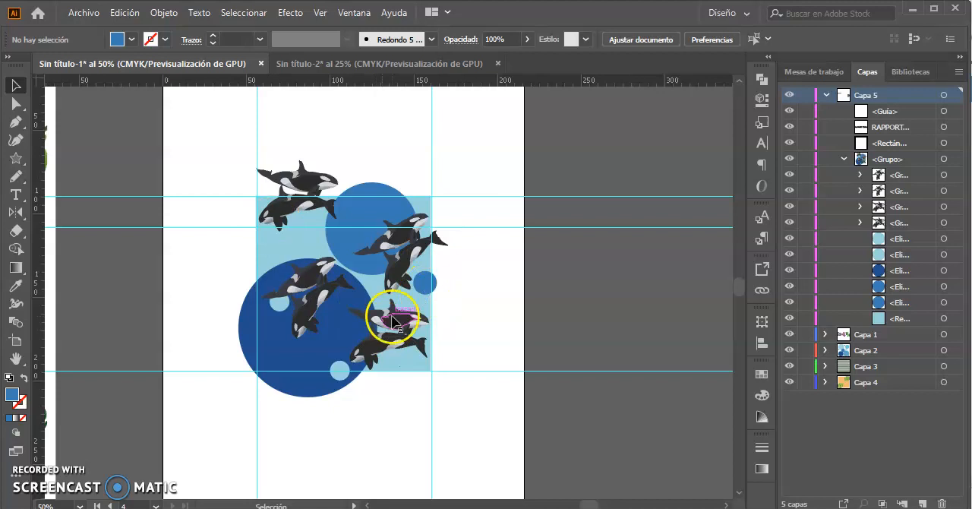
pyautogui.moveTo(394, 344); pyautogui.dragTo(396, 325)
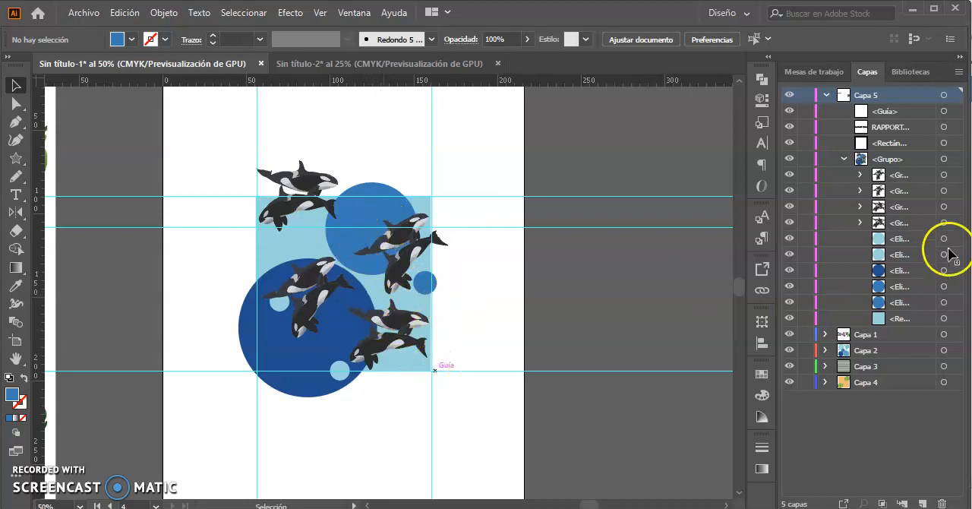
# Rename the orca group as ballenas and add the text "Ctrl + G Agrupar" above the artwork.
pyautogui.doubleClick(891, 161)
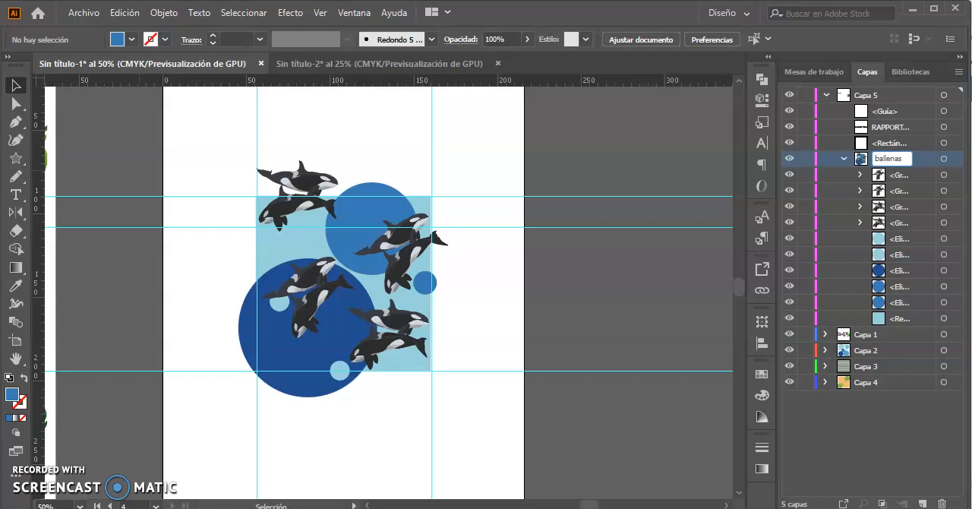
pyautogui.click(287, 204)
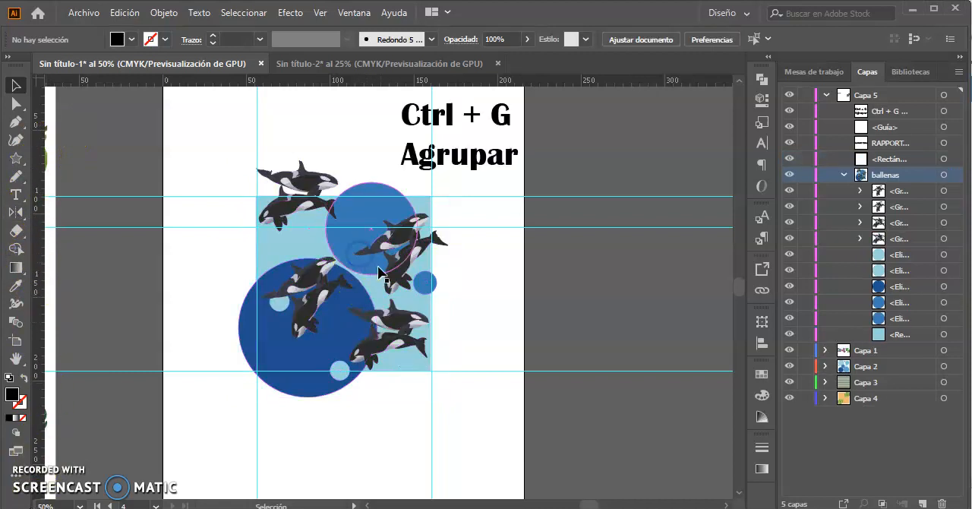
# Ungroup the ballenas artwork into its separate elements, and group all of them again.
pyautogui.click(381, 275)
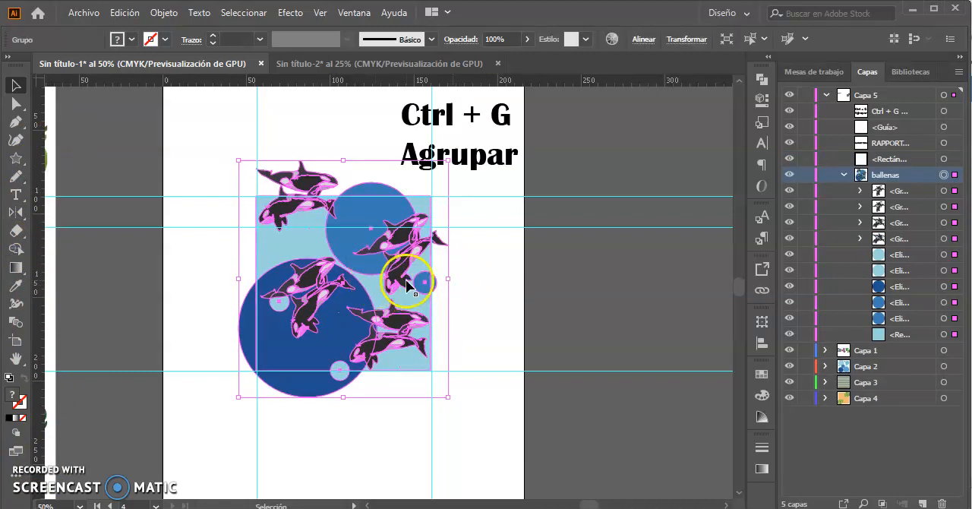
pyautogui.rightClick(366, 272)
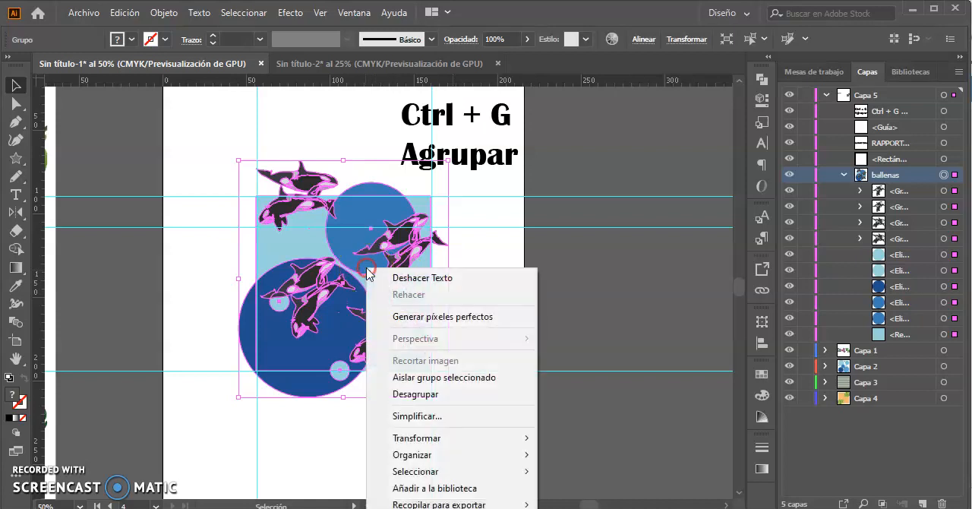
pyautogui.click(434, 396)
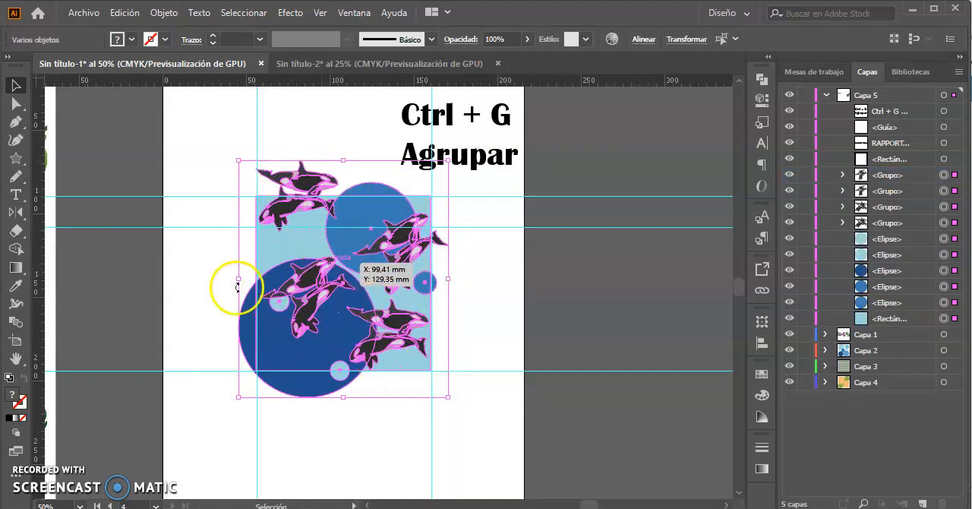
pyautogui.rightClick(372, 262)
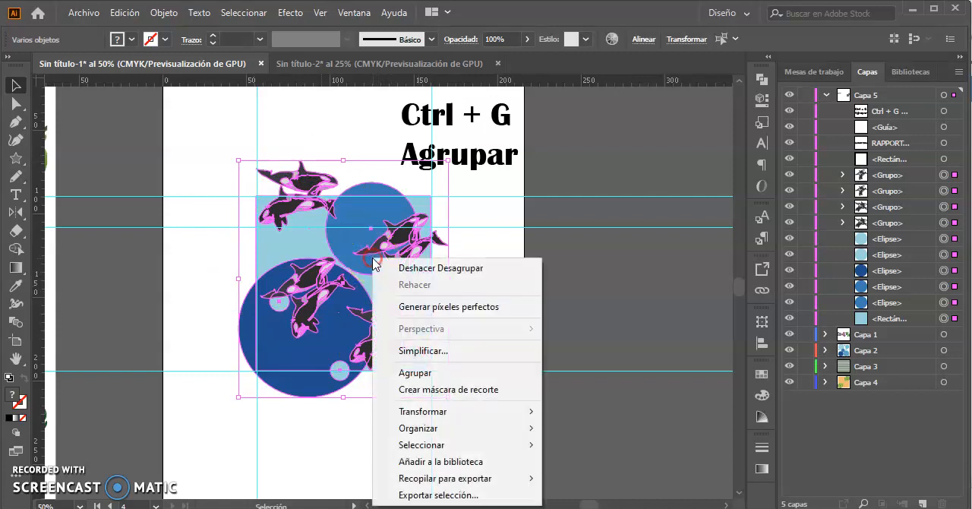
pyautogui.click(423, 374)
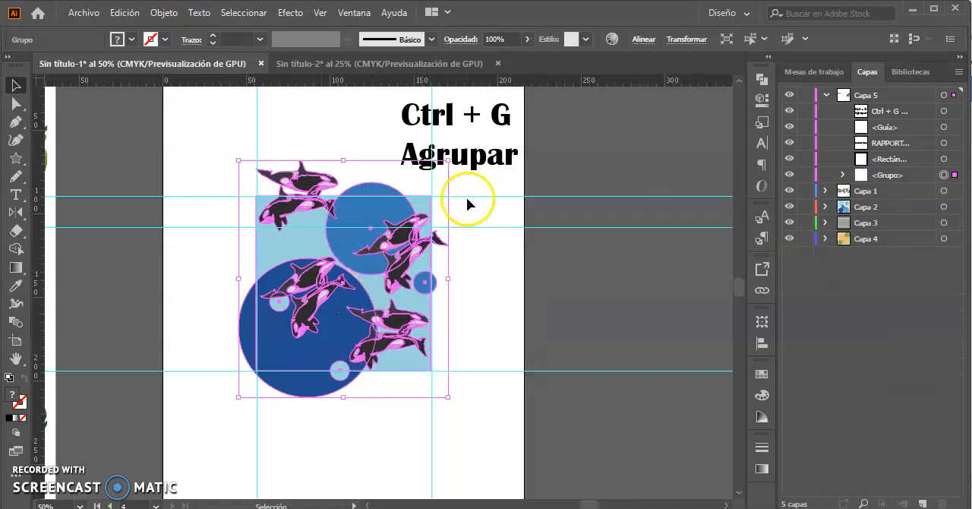
# Hide the "Ctrl + G Agrupar" text and pick out the unfilled rectangle that frames the orca tile.
pyautogui.click(553, 156)
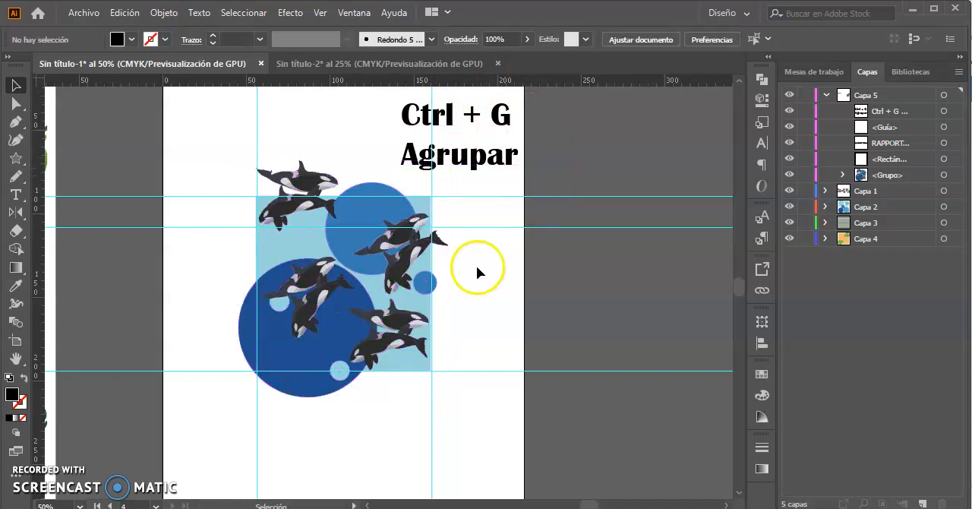
pyautogui.click(790, 111)
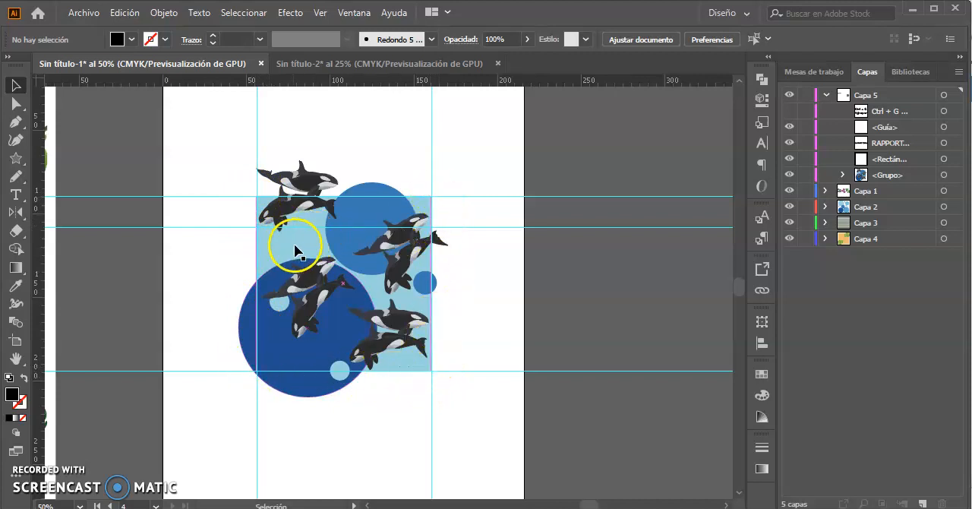
pyautogui.click(956, 159)
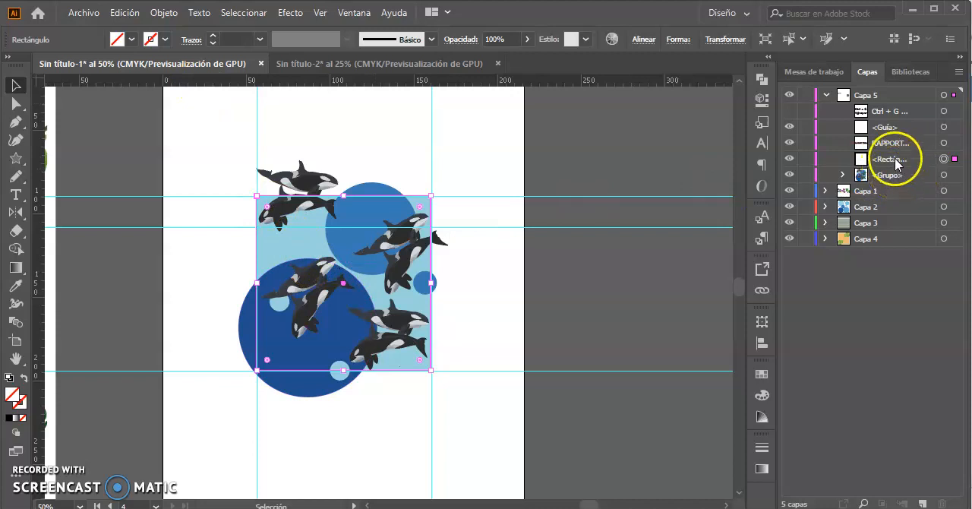
pyautogui.click(458, 299)
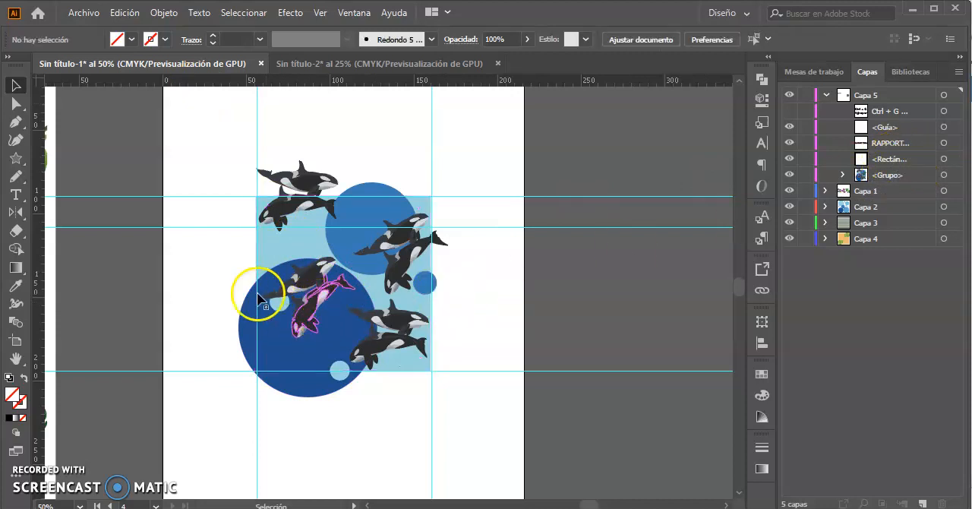
# Select the framing rectangle together with the orca group and clip the artwork to the rectangle with a clipping mask.
pyautogui.moveTo(387, 383); pyautogui.dragTo(387, 382)
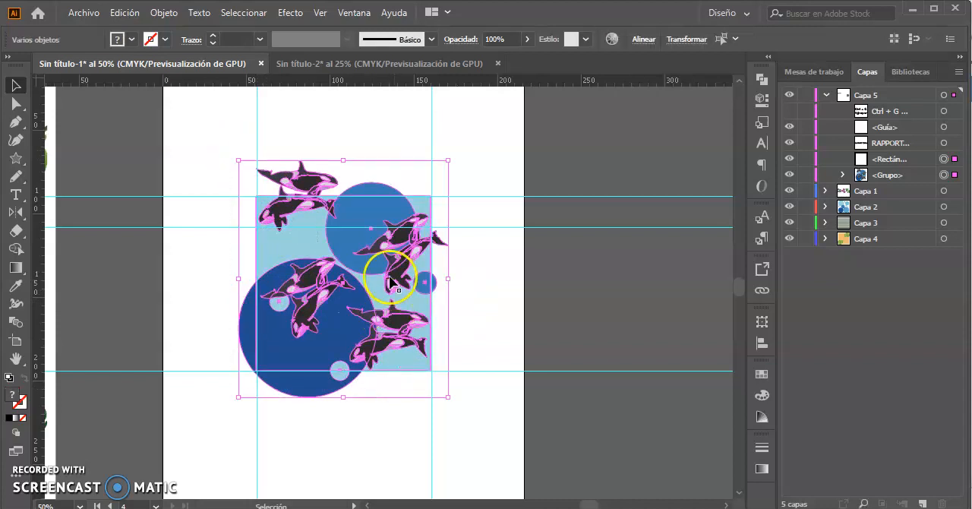
pyautogui.click(481, 172)
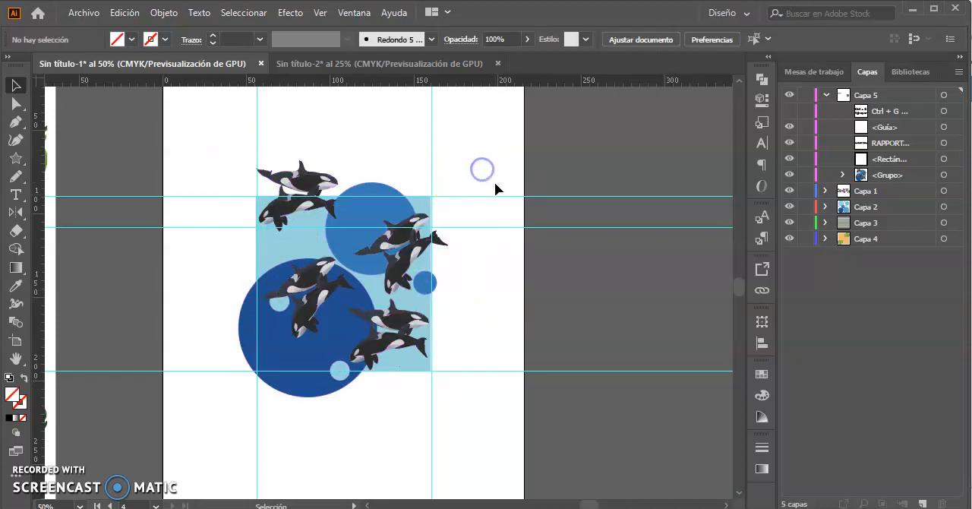
pyautogui.rightClick(496, 199)
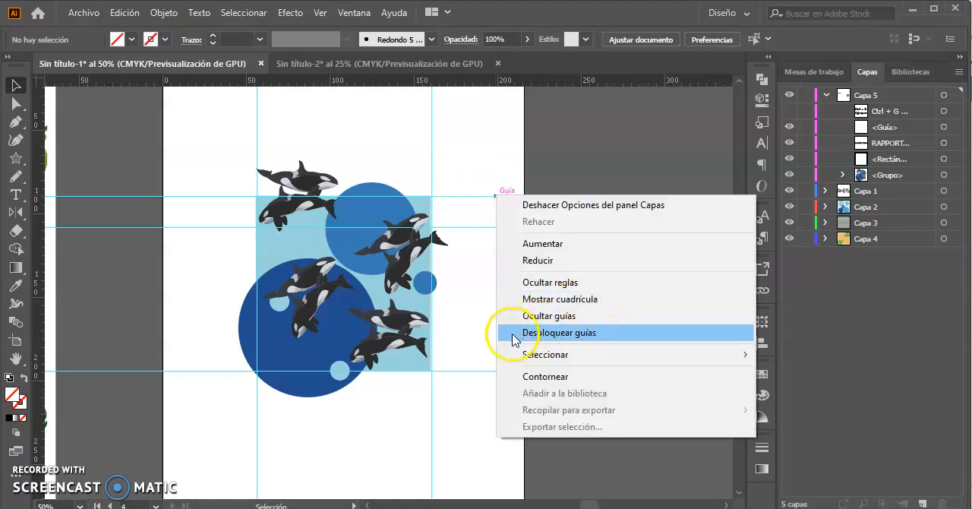
pyautogui.click(483, 164)
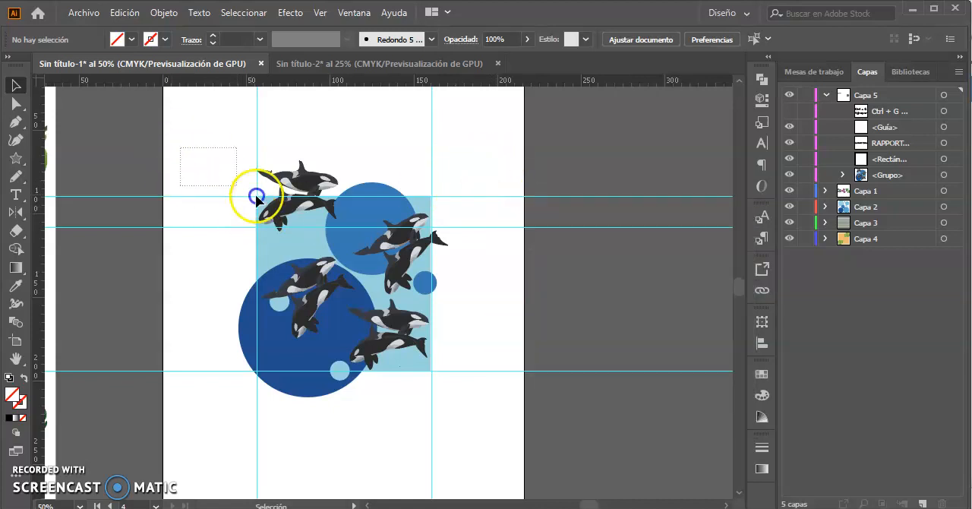
pyautogui.moveTo(180, 148); pyautogui.dragTo(468, 395)
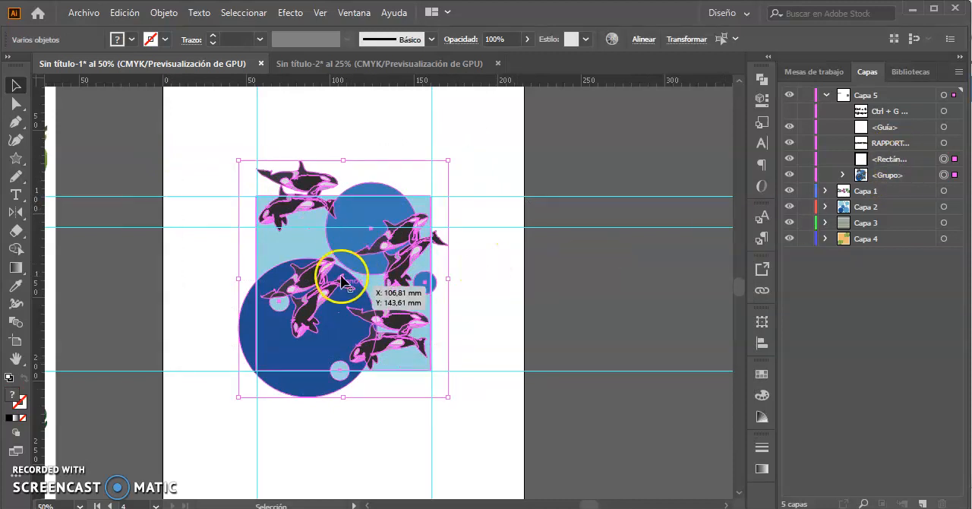
pyautogui.rightClick(349, 233)
pyautogui.click(481, 364)
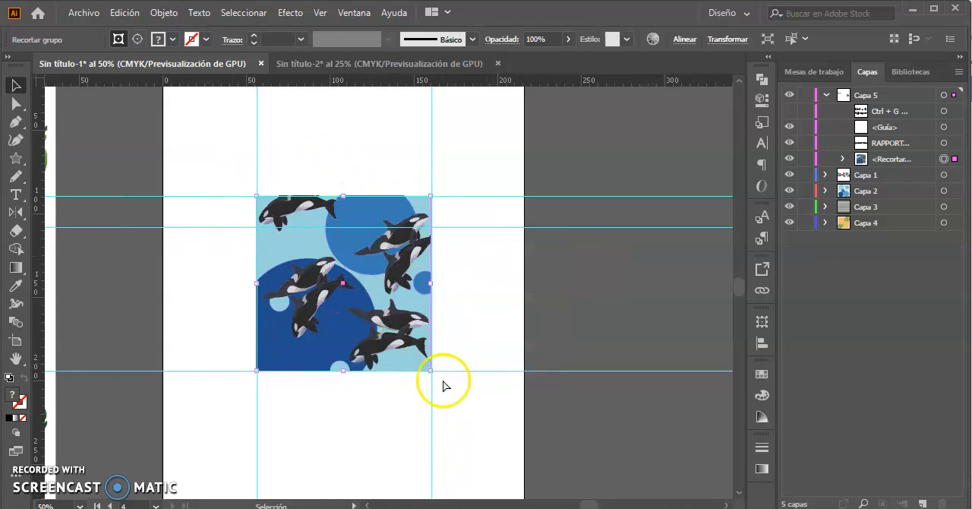
# Duplicate the clipped orca tile straight above the original and nudge the copy up so their edges meet.
pyautogui.hotkey('ctrl', '-')
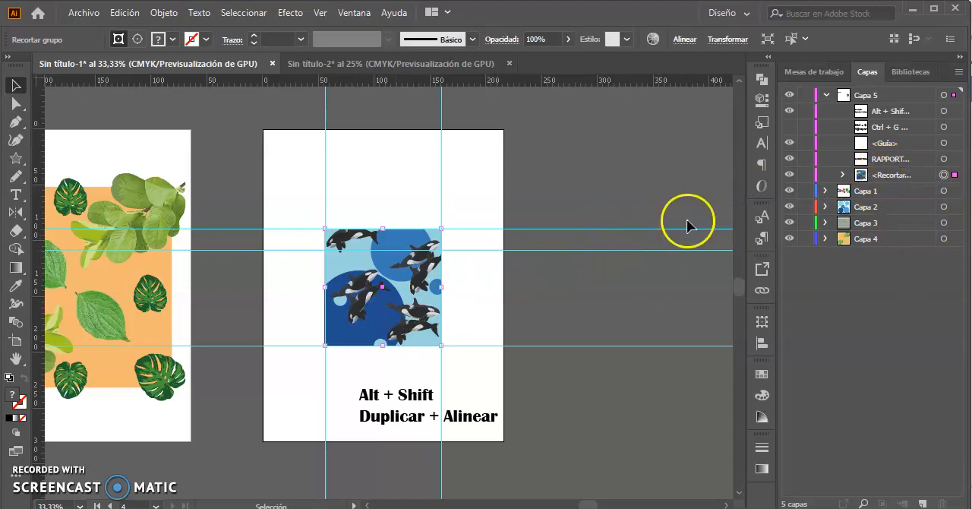
pyautogui.moveTo(384, 300)
pyautogui.mouseDown()
pyautogui.moveTo(358, 314)
pyautogui.moveTo(376, 311)
pyautogui.moveTo(365, 302)
pyautogui.mouseUp()
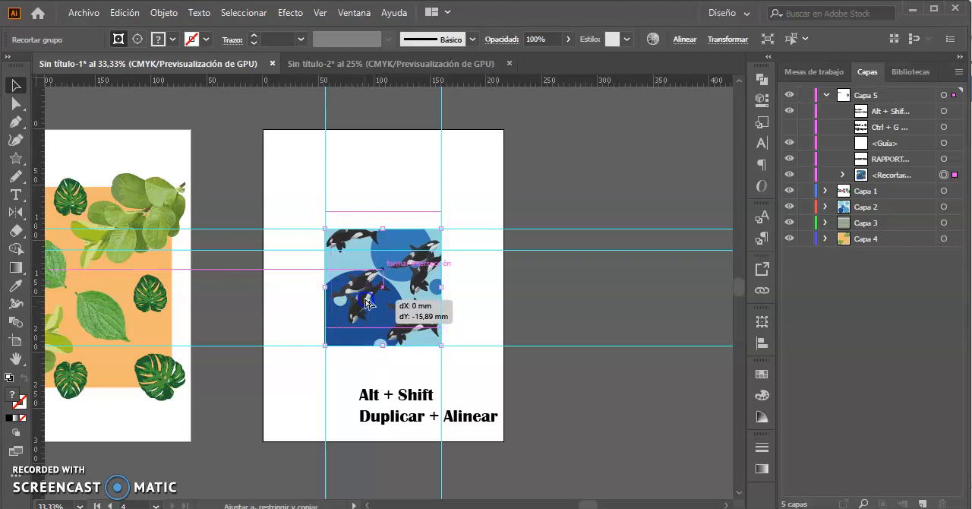
pyautogui.moveTo(365, 303); pyautogui.dragTo(363, 203)
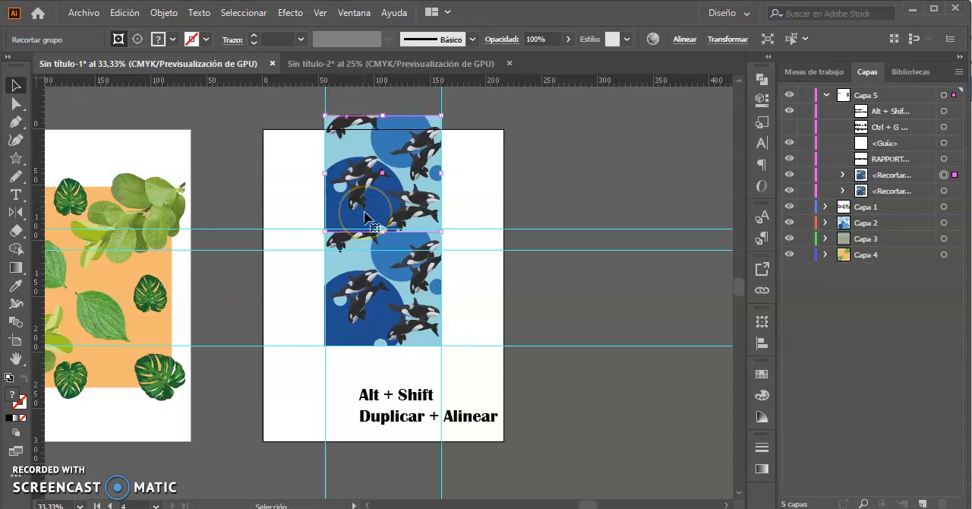
pyautogui.press('Up')
pyautogui.press('Up')
pyautogui.press('Up')
pyautogui.press('Up')
pyautogui.press('Up')
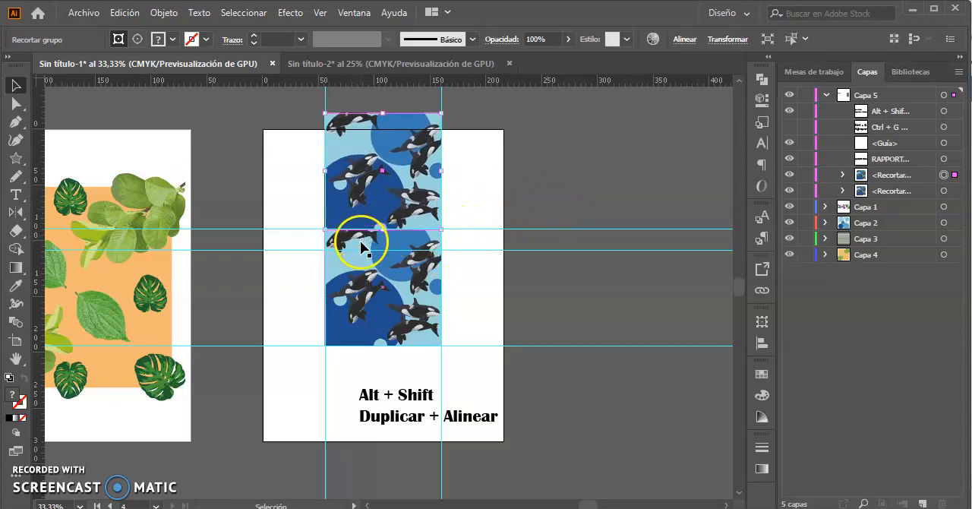
# Examine the seam between the two stacked orca tiles for continuity of the circles and whales.
pyautogui.press('z')
pyautogui.moveTo(347, 203); pyautogui.dragTo(679, 403)
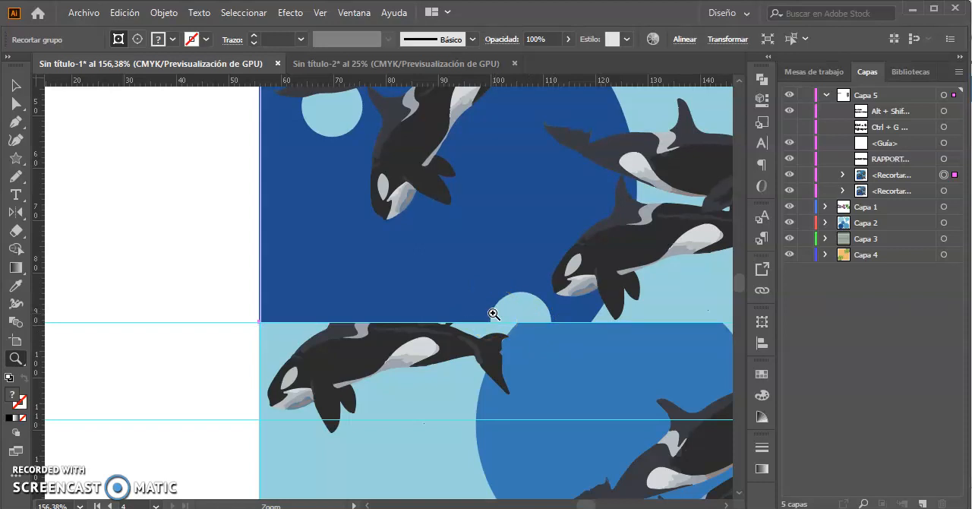
pyautogui.hotkey('ctrl', '-')
pyautogui.hotkey('ctrl', '-')
pyautogui.hotkey('ctrl', '-')
pyautogui.hotkey('ctrl', '-')
pyautogui.hotkey('ctrl', '-')
pyautogui.hotkey('ctrl', '-')
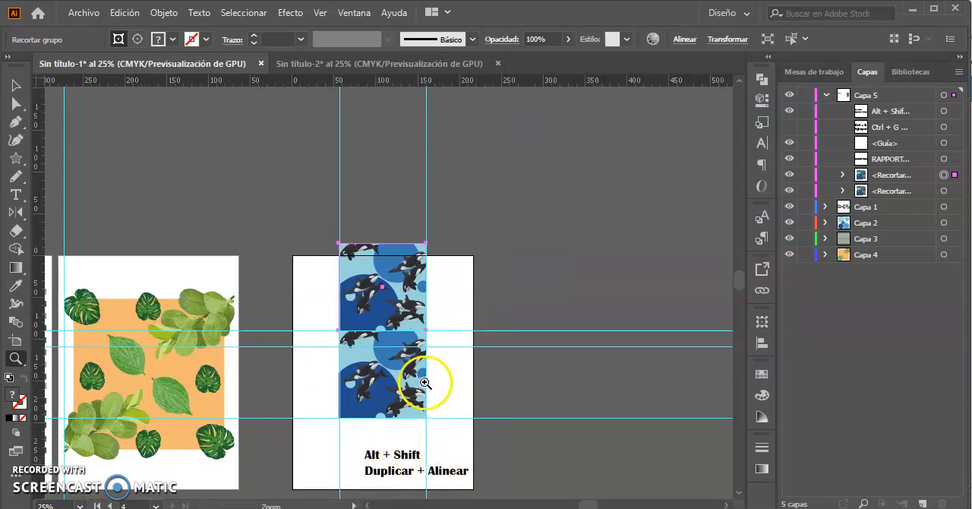
pyautogui.moveTo(392, 384); pyautogui.dragTo(328, 304)
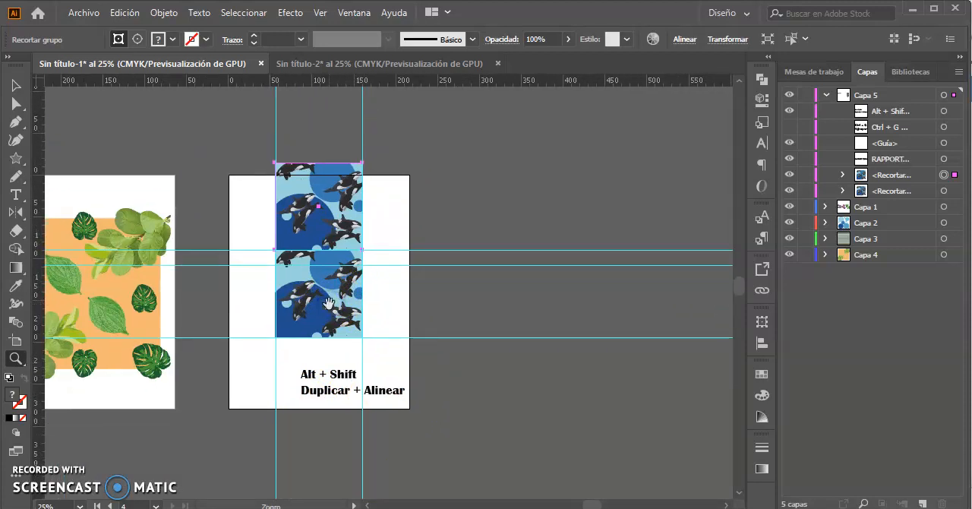
# Move the "Alt + Shift Duplicar + Alinear" text beside the artboard and hide it.
pyautogui.press('v')
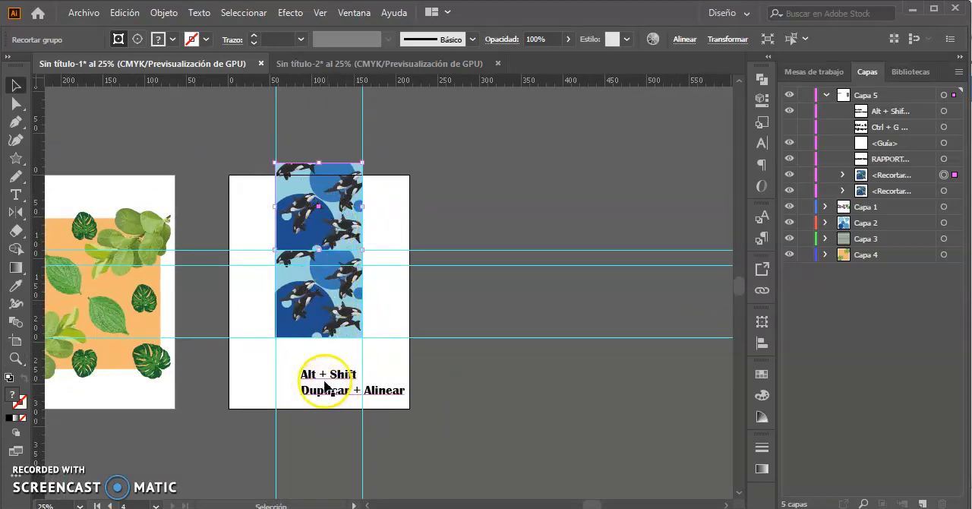
pyautogui.moveTo(335, 394); pyautogui.dragTo(457, 393)
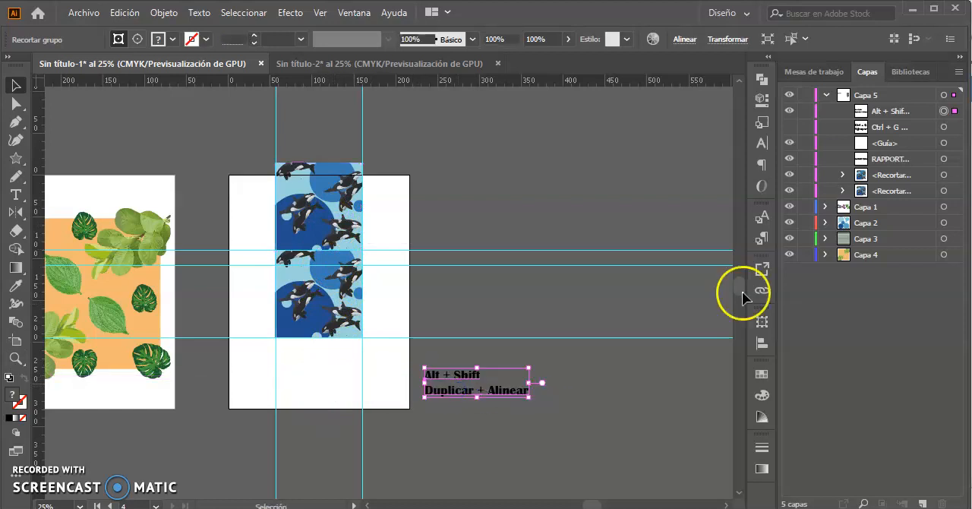
pyautogui.click(788, 114)
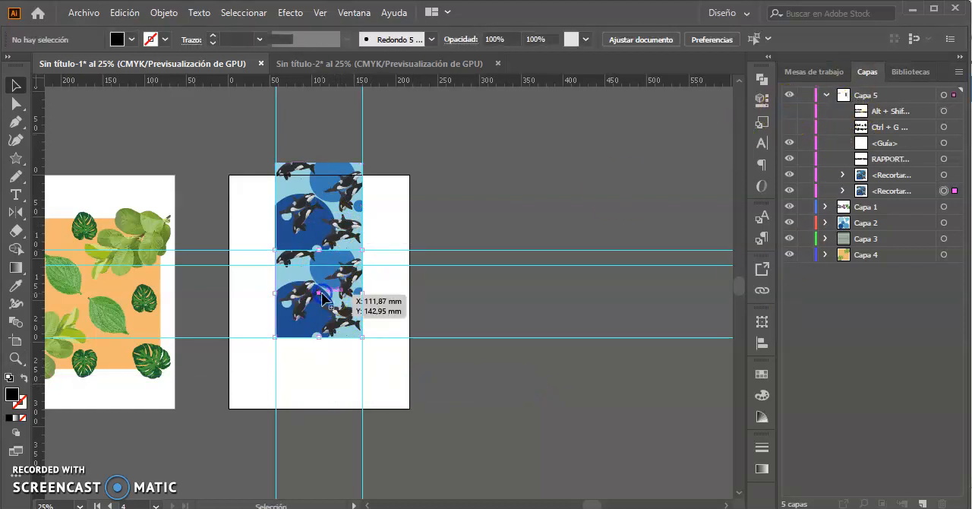
# Duplicate the original orca tile straight below itself, keeping it aligned with the column.
pyautogui.click(318, 298)
pyautogui.moveTo(318, 296); pyautogui.dragTo(322, 385)
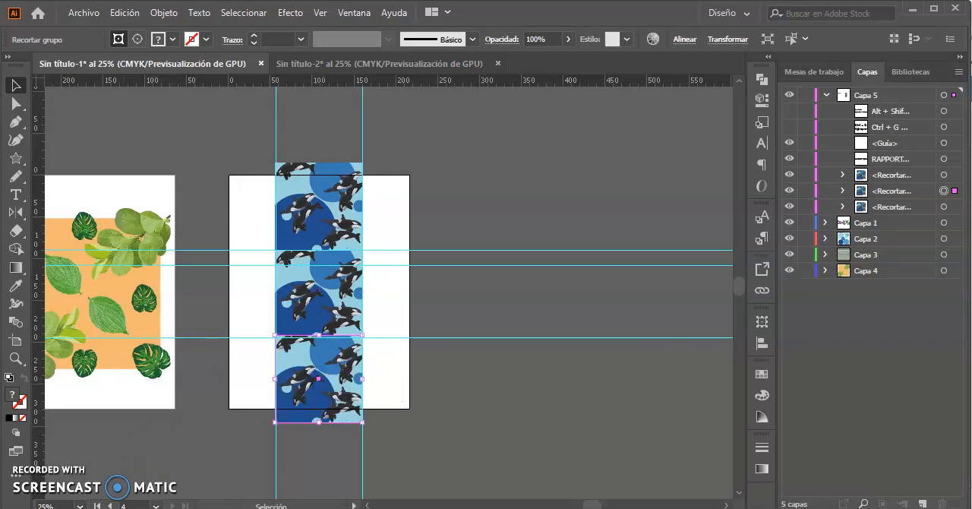
pyautogui.click(439, 260)
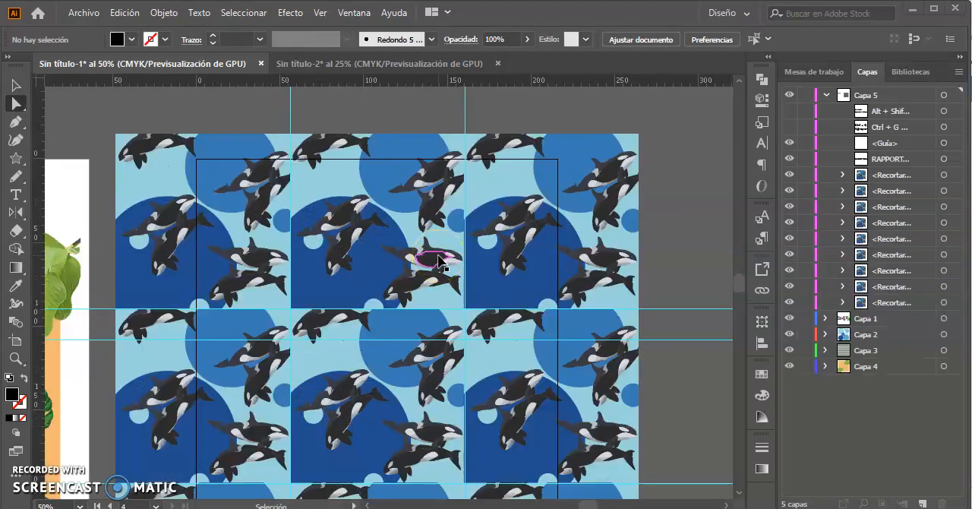
# Select the anchor points along the upper edge of the three-by-three orca pattern with Direct Selection.
pyautogui.hotkey('ctrl', '-')
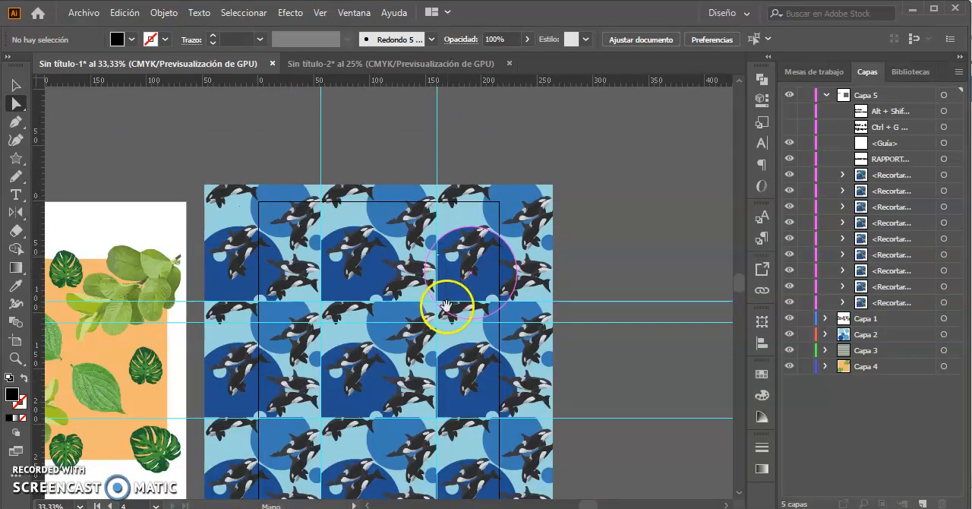
pyautogui.moveTo(446, 305); pyautogui.dragTo(409, 247)
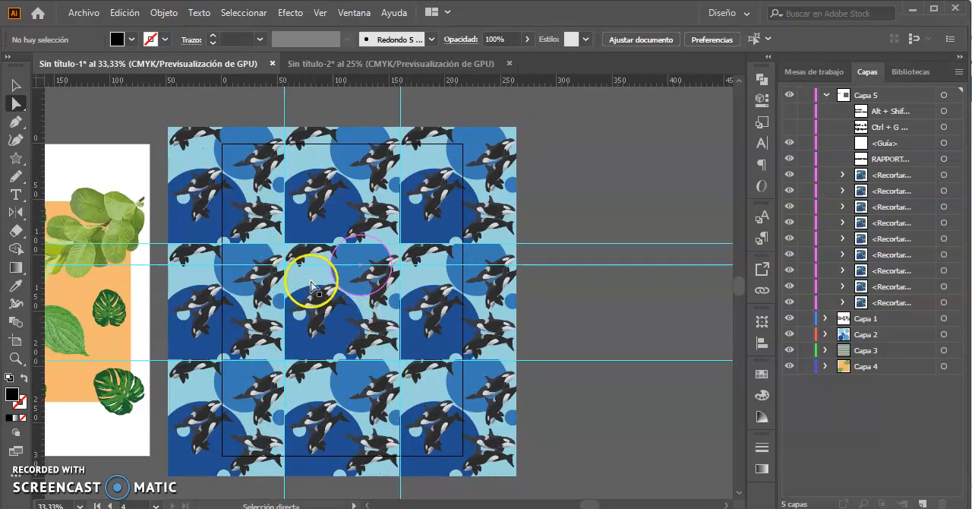
pyautogui.click(363, 264)
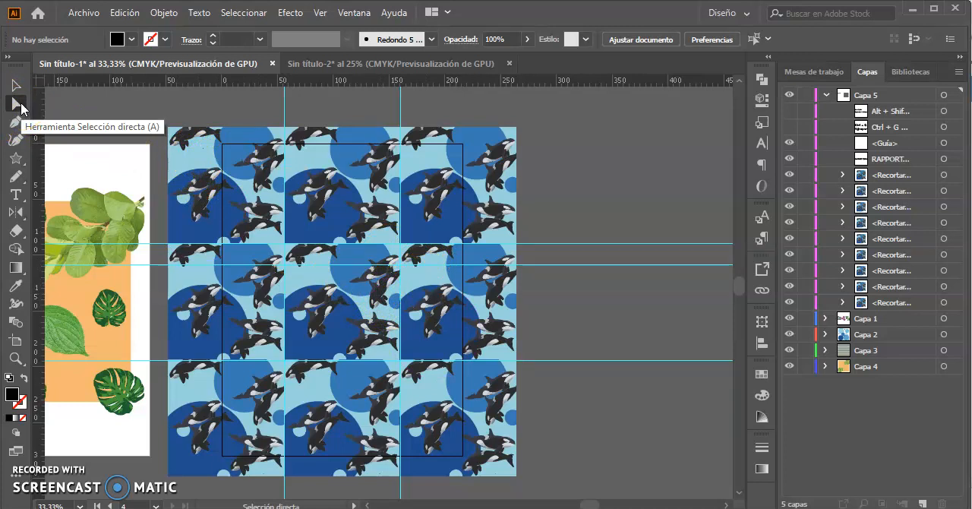
pyautogui.moveTo(190, 135); pyautogui.dragTo(319, 220)
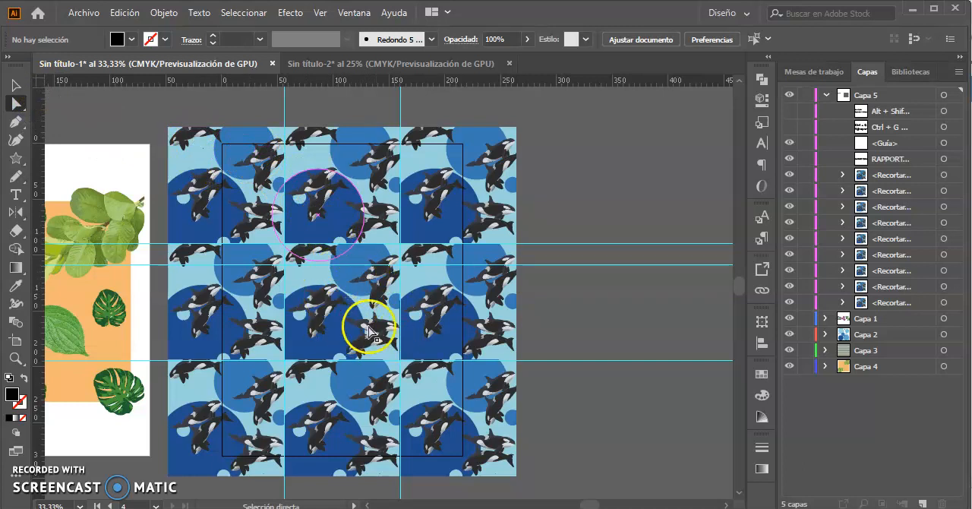
pyautogui.moveTo(131, 112); pyautogui.dragTo(449, 149)
pyautogui.moveTo(549, 156); pyautogui.dragTo(549, 156)
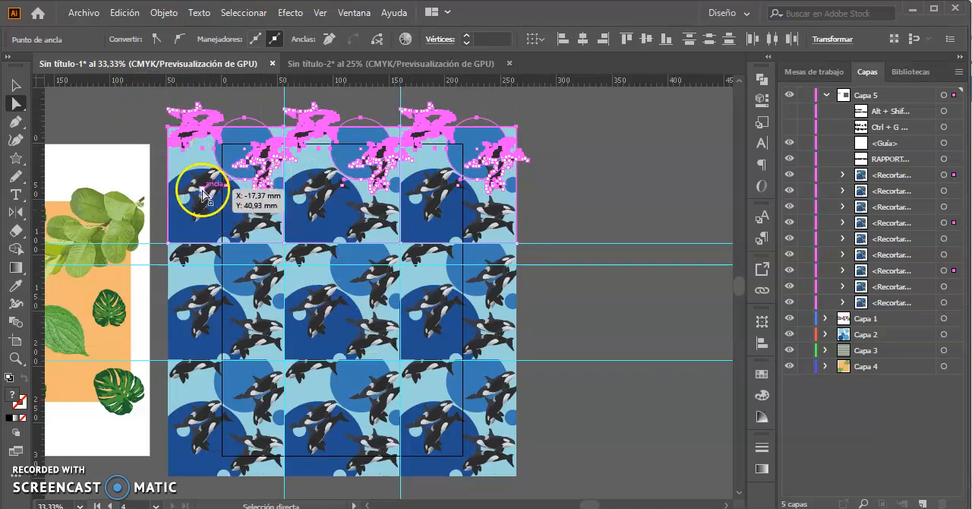
pyautogui.moveTo(217, 218); pyautogui.dragTo(304, 298)
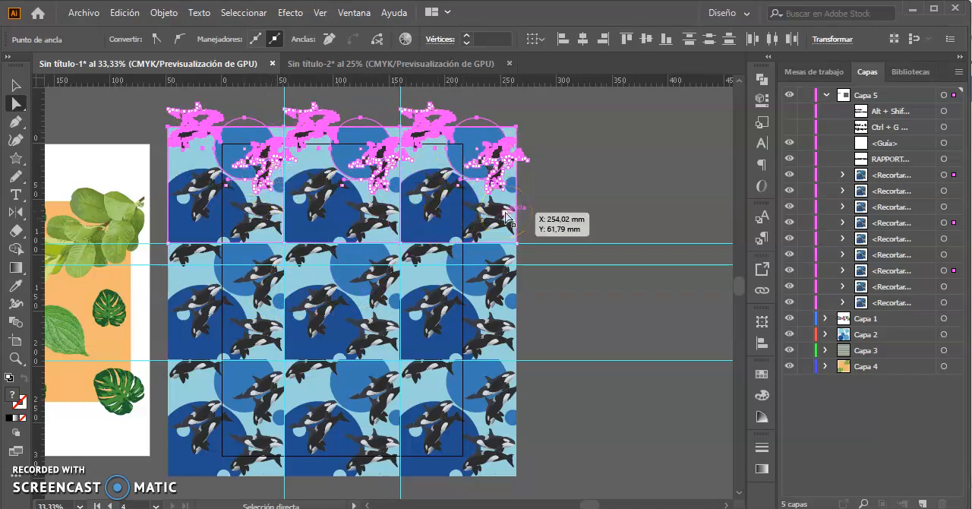
pyautogui.click(454, 232)
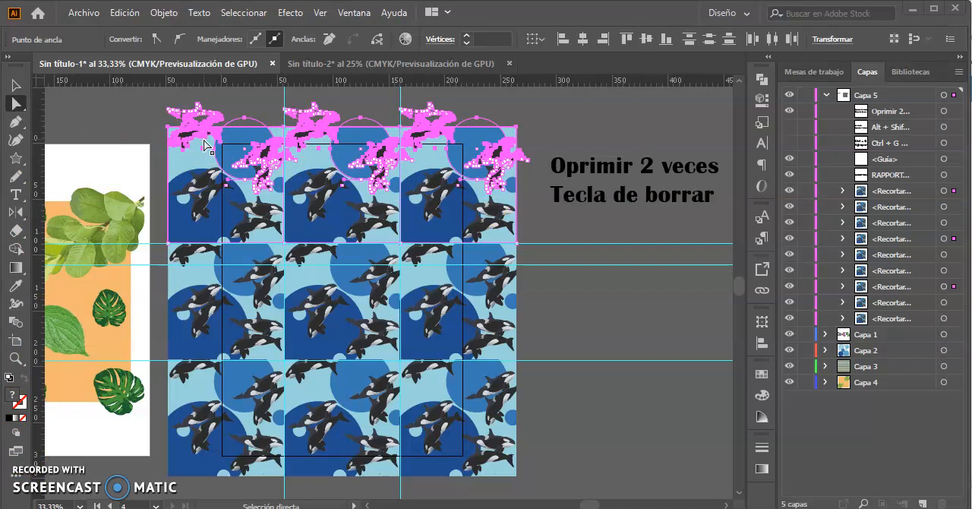
# Try deleting the selected artwork of the upper tile row with two deletions, and undo both.
pyautogui.click(322, 118)
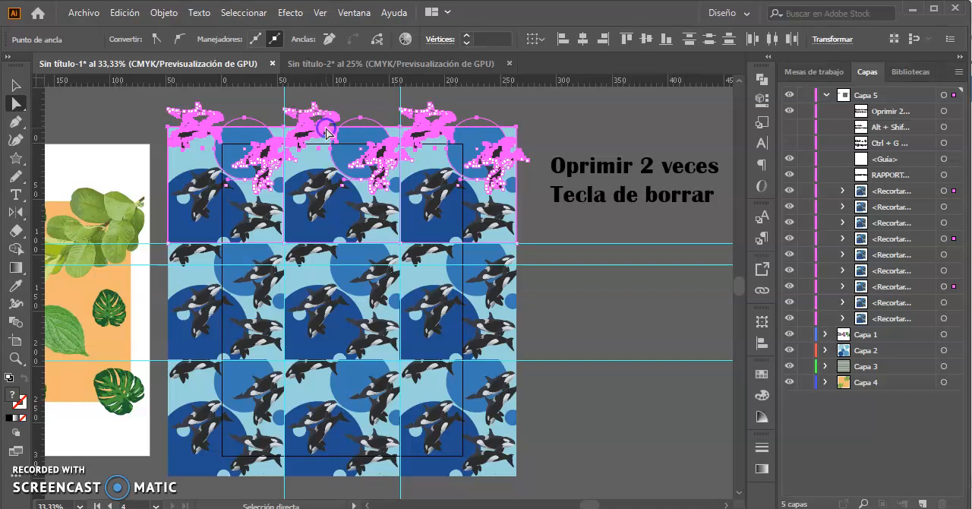
pyautogui.press('Delete')
pyautogui.press('Delete')
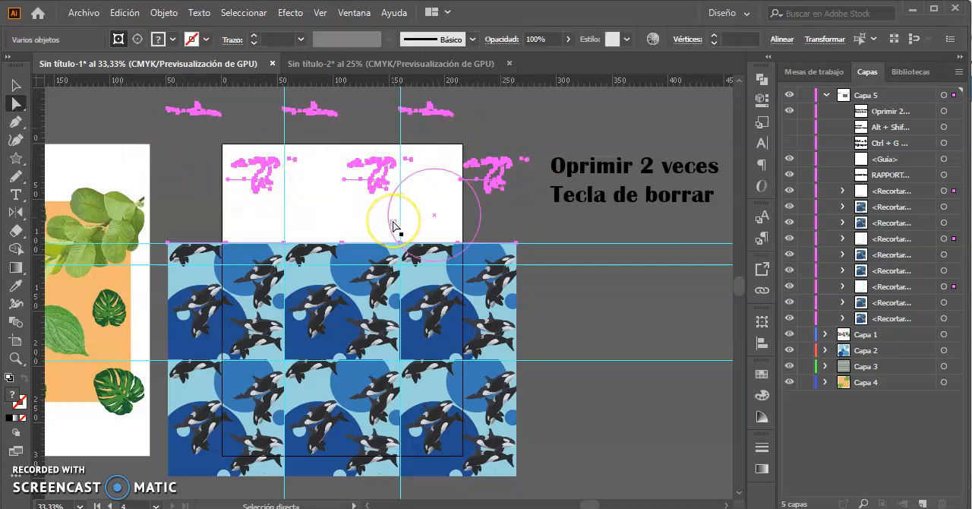
pyautogui.hotkey('ctrl', 'z')
pyautogui.hotkey('ctrl', 'z')
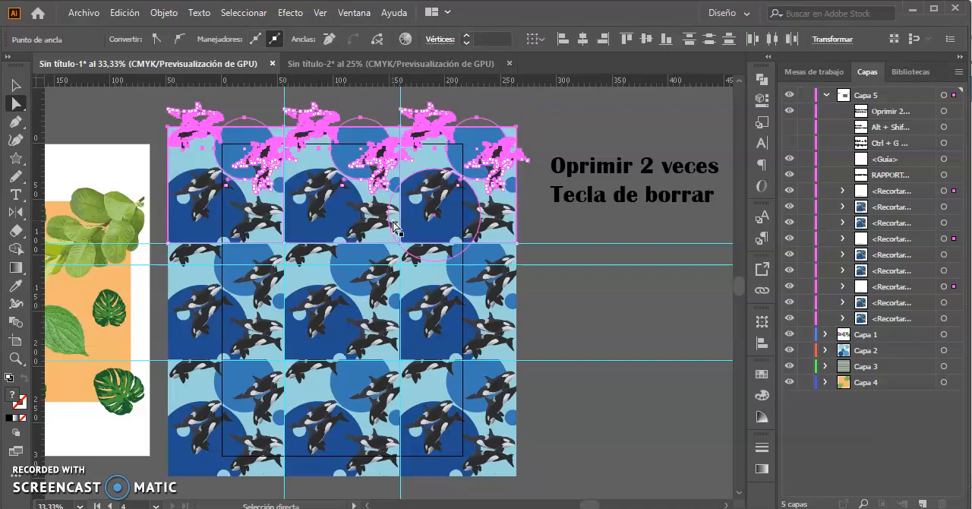
# Delete the selected anchor points of the upper tile row again, leaving its unselected circles and whales in place.
pyautogui.press('Delete')
pyautogui.press('Delete')
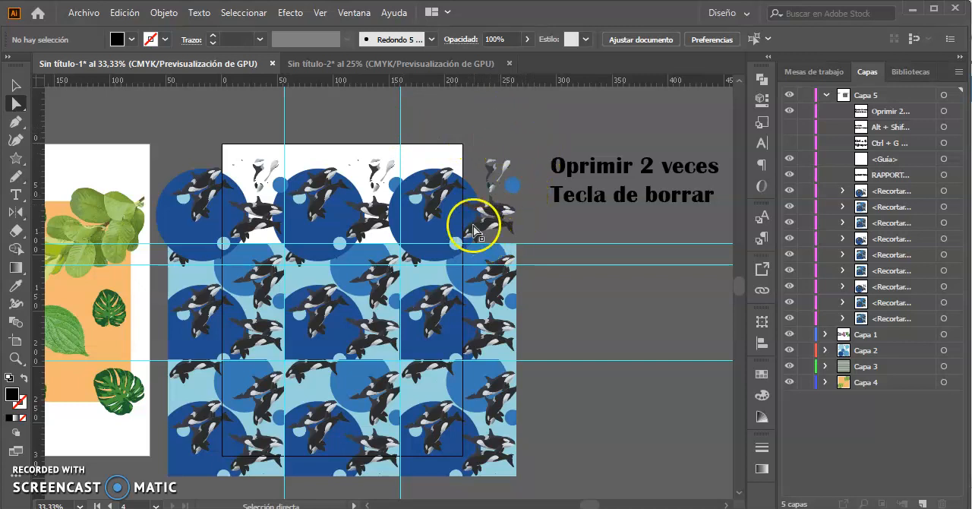
pyautogui.press('z')
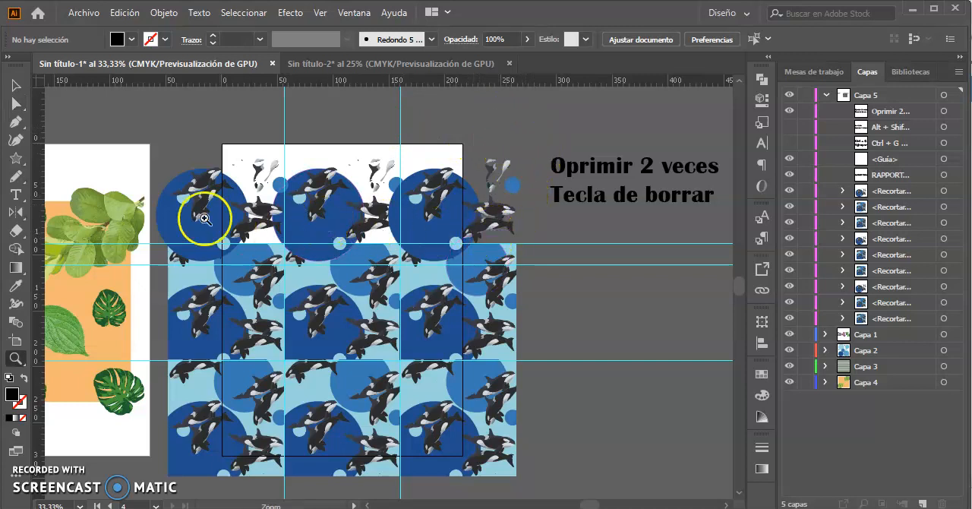
pyautogui.moveTo(155, 137); pyautogui.dragTo(314, 194)
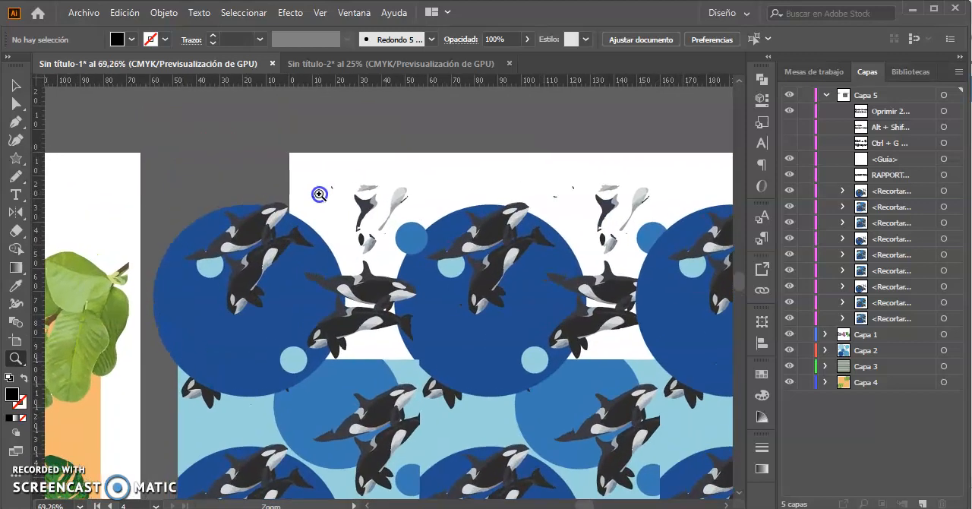
# Delete the leftover whale fragments and small blue circle in the gap between the upper row's middle and right dark circles.
pyautogui.moveTo(479, 333); pyautogui.dragTo(370, 294)
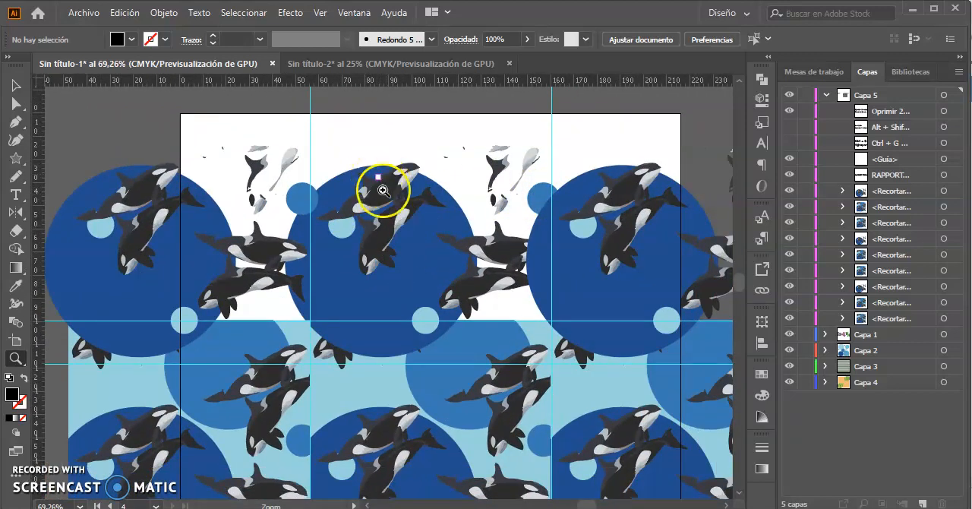
pyautogui.press('v')
pyautogui.moveTo(501, 197); pyautogui.dragTo(502, 166)
pyautogui.click(520, 213)
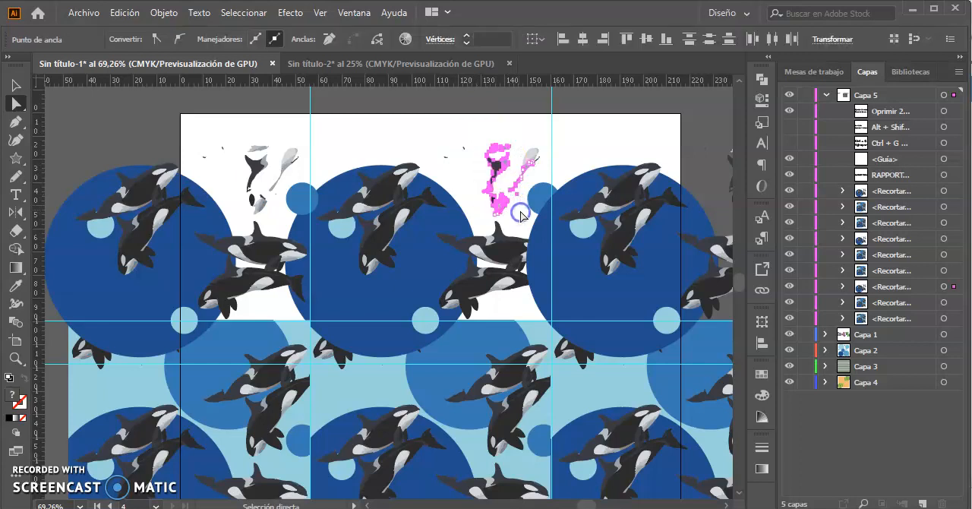
pyautogui.press('Delete')
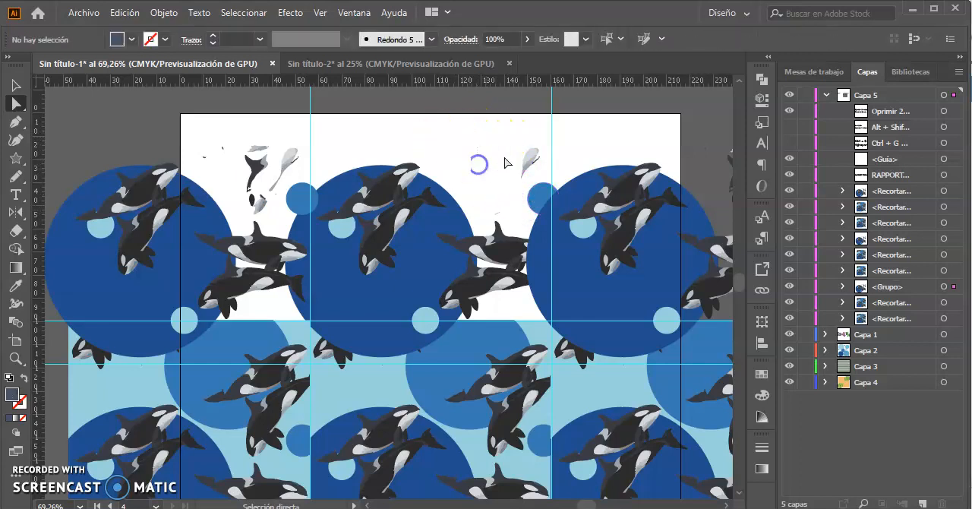
pyautogui.moveTo(539, 166); pyautogui.dragTo(543, 169)
pyautogui.press('Delete')
pyautogui.click(543, 199)
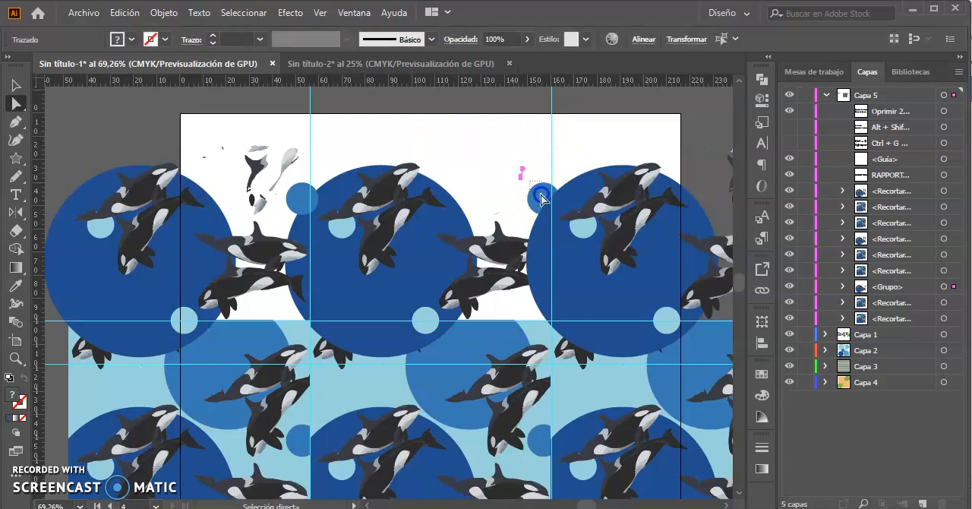
pyautogui.press('Delete')
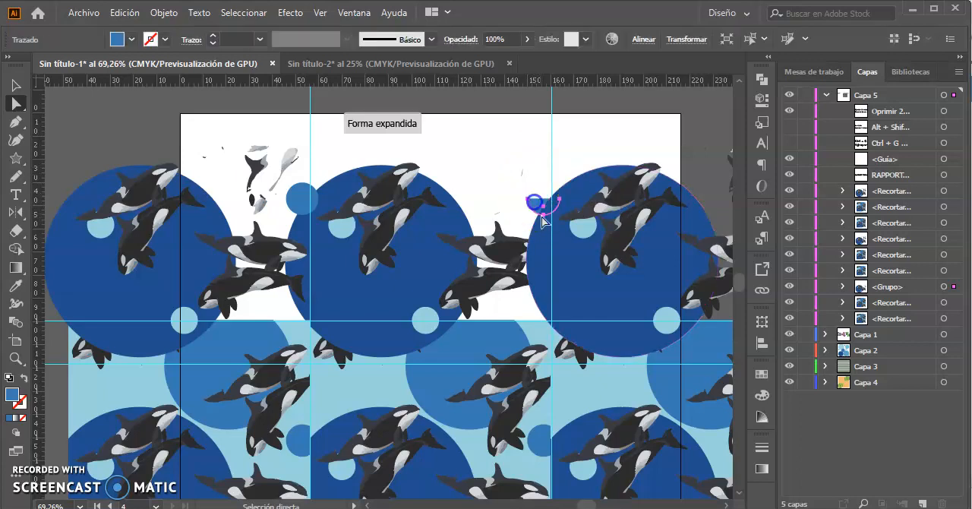
pyautogui.press('Delete')
# Delete the leftover whale fragments in the gap between the upper row's left and middle dark circles.
pyautogui.click(357, 185)
pyautogui.click(221, 140)
pyautogui.moveTo(290, 178); pyautogui.dragTo(297, 180)
pyautogui.press('Delete')
pyautogui.press('Delete')
pyautogui.moveTo(264, 210); pyautogui.dragTo(266, 211)
pyautogui.press('Delete')
pyautogui.moveTo(226, 161); pyautogui.dragTo(226, 162)
pyautogui.press('Delete')
pyautogui.moveTo(302, 164); pyautogui.dragTo(302, 164)
pyautogui.press('Delete')
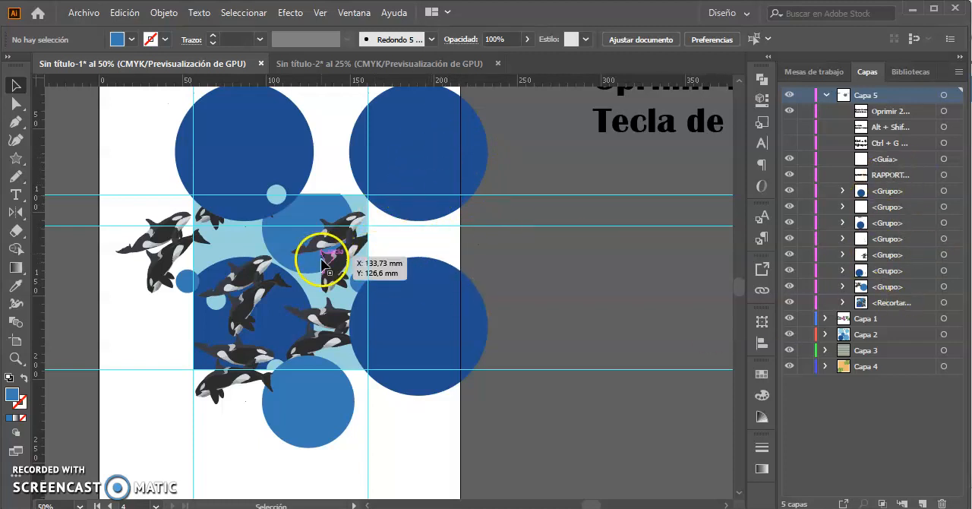
# Unlock the guides, delete the horizontal guide just below the central tile's upper edge, and lock the guides again.
pyautogui.click(296, 259)
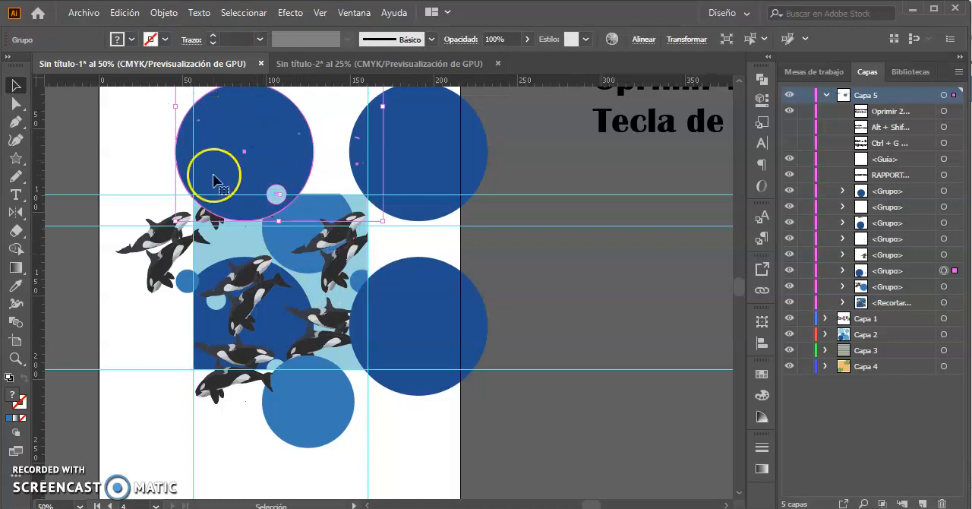
pyautogui.click(145, 244)
pyautogui.click(416, 163)
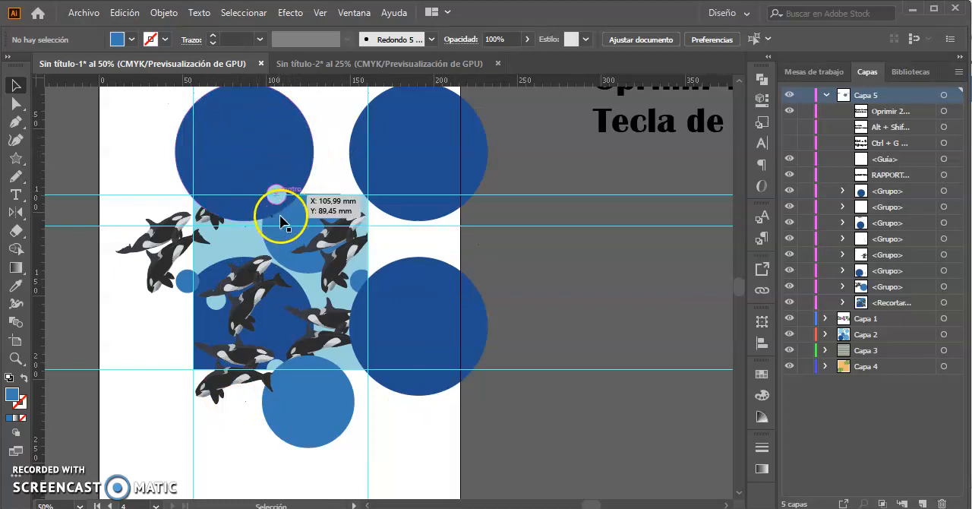
pyautogui.rightClick(428, 225)
pyautogui.click(512, 365)
pyautogui.click(557, 140)
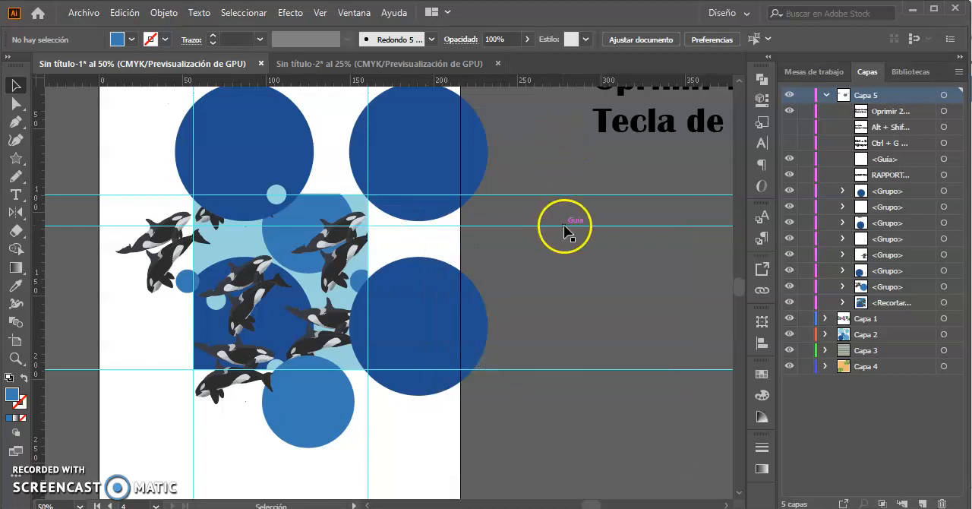
pyautogui.press('Delete')
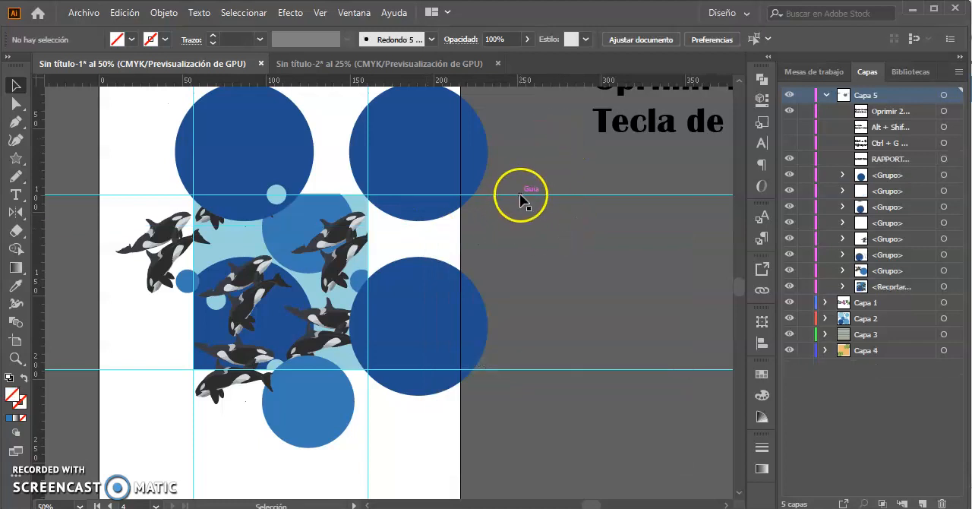
pyautogui.rightClick(521, 199)
pyautogui.click(586, 334)
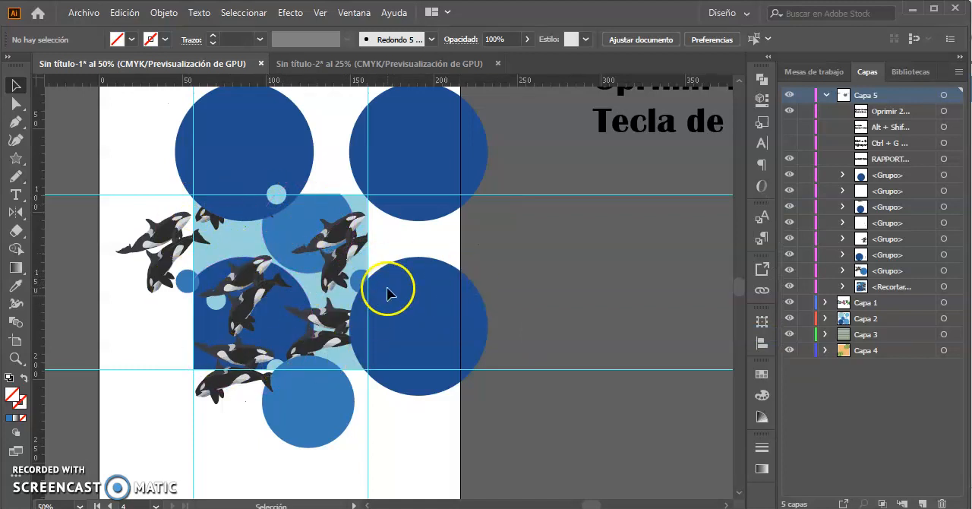
pyautogui.rightClick(314, 256)
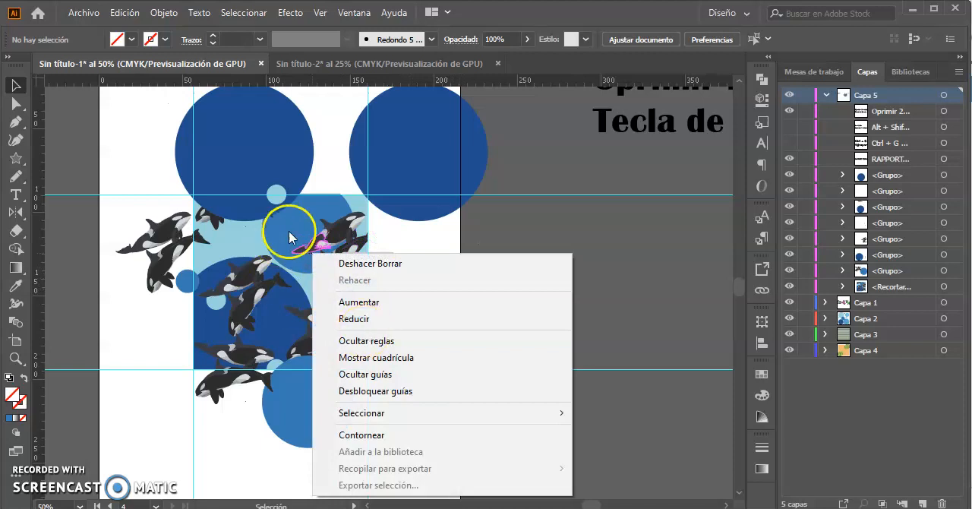
pyautogui.click(300, 222)
pyautogui.rightClick(302, 237)
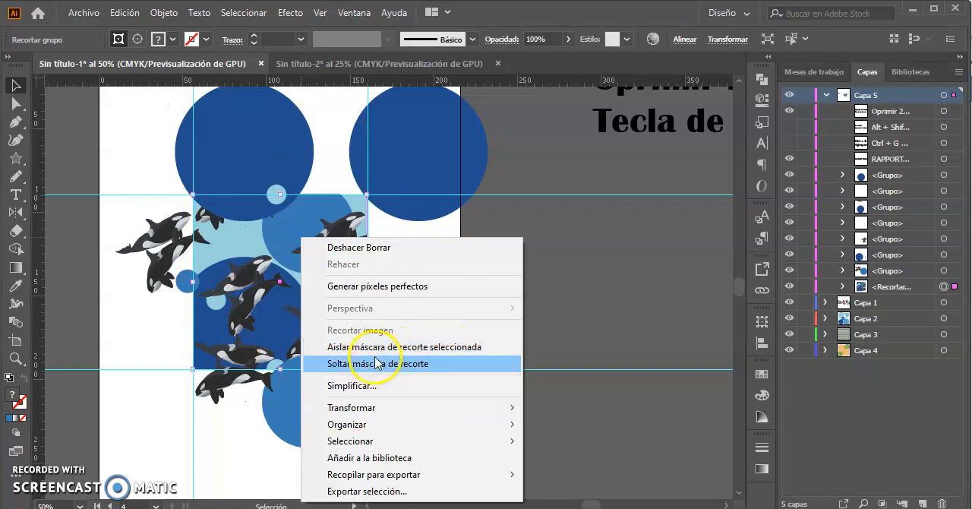
pyautogui.click(396, 227)
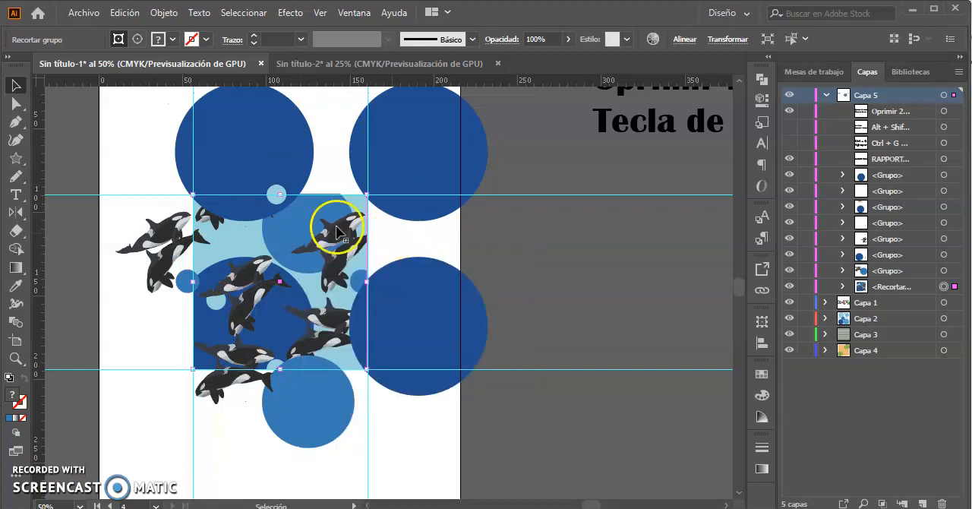
# Release the clipping mask of the central orca tile.
pyautogui.click(256, 155)
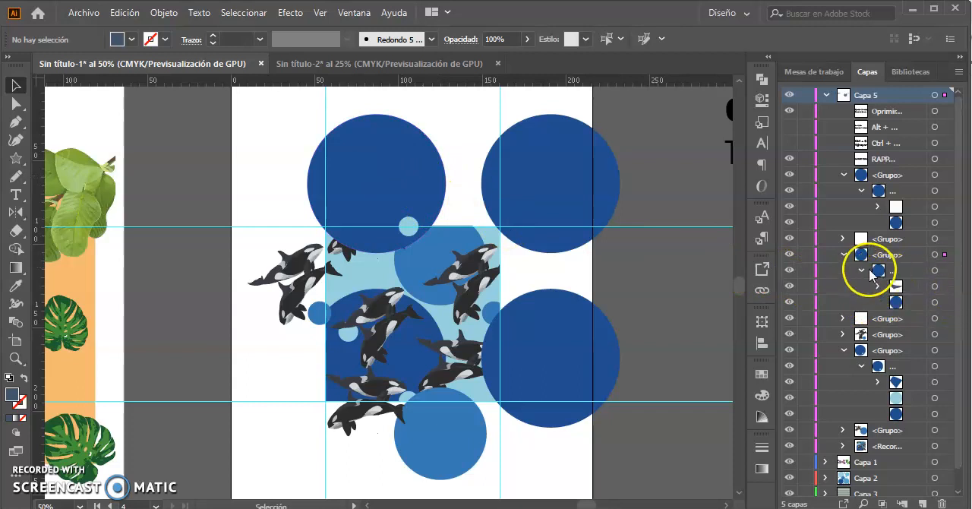
pyautogui.click(842, 255)
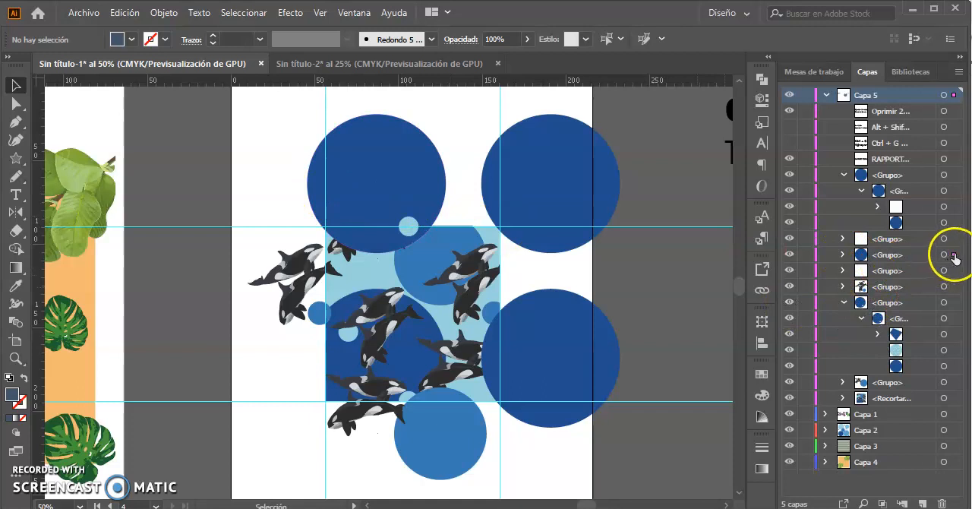
pyautogui.click(394, 177)
pyautogui.moveTo(367, 275); pyautogui.dragTo(335, 253)
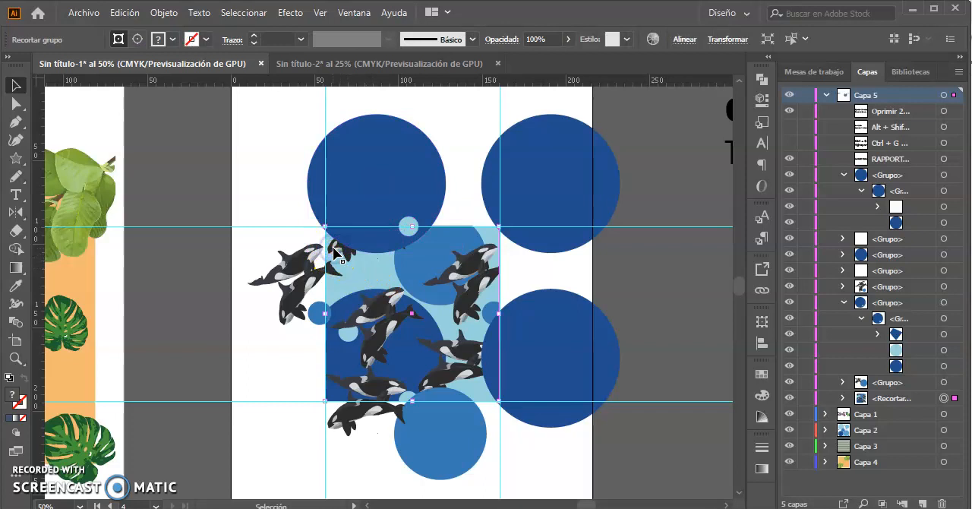
pyautogui.click(643, 287)
pyautogui.click(386, 283)
pyautogui.rightClick(411, 278)
pyautogui.click(489, 404)
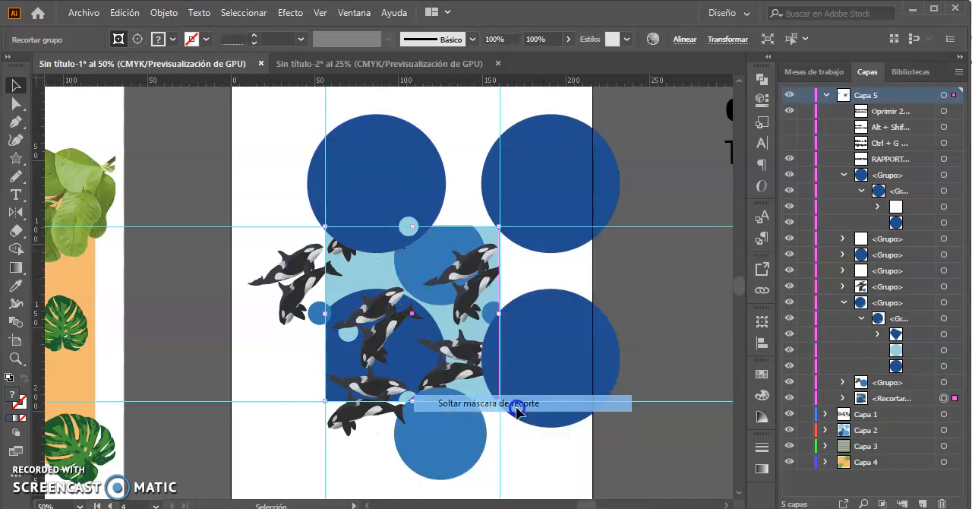
pyautogui.click(643, 286)
# Move the upper-left circle group below the unfilled rectangle in the layer stack, and ungroup the central tile's artwork.
pyautogui.click(383, 200)
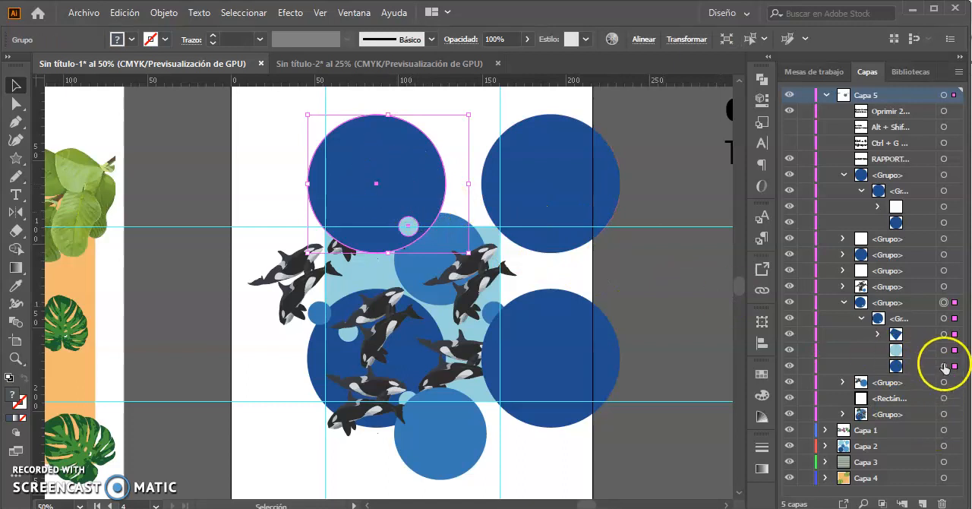
pyautogui.moveTo(895, 306); pyautogui.dragTo(912, 413)
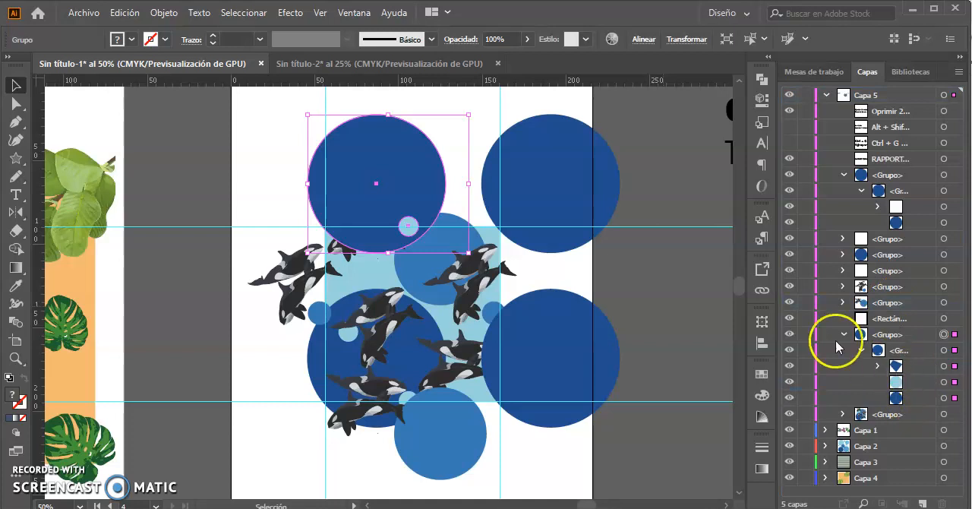
pyautogui.click(337, 253)
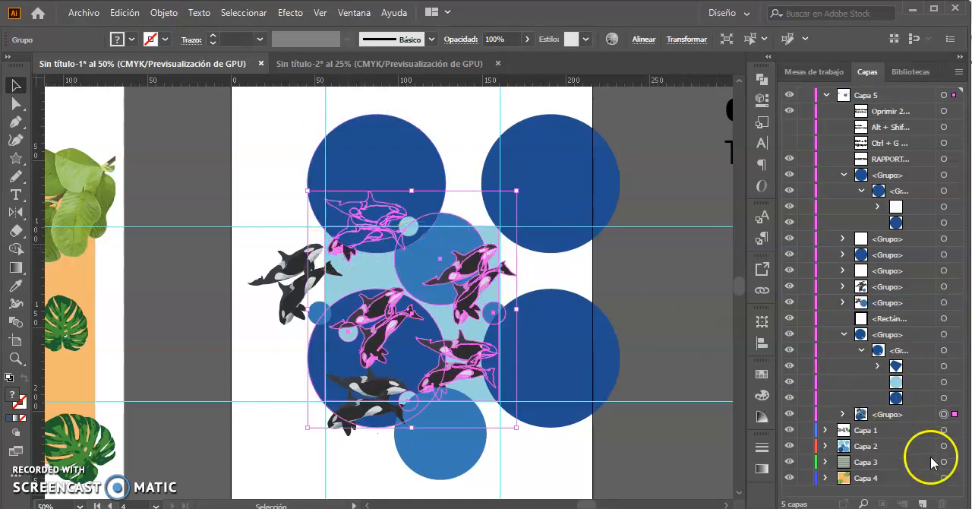
pyautogui.rightClick(374, 306)
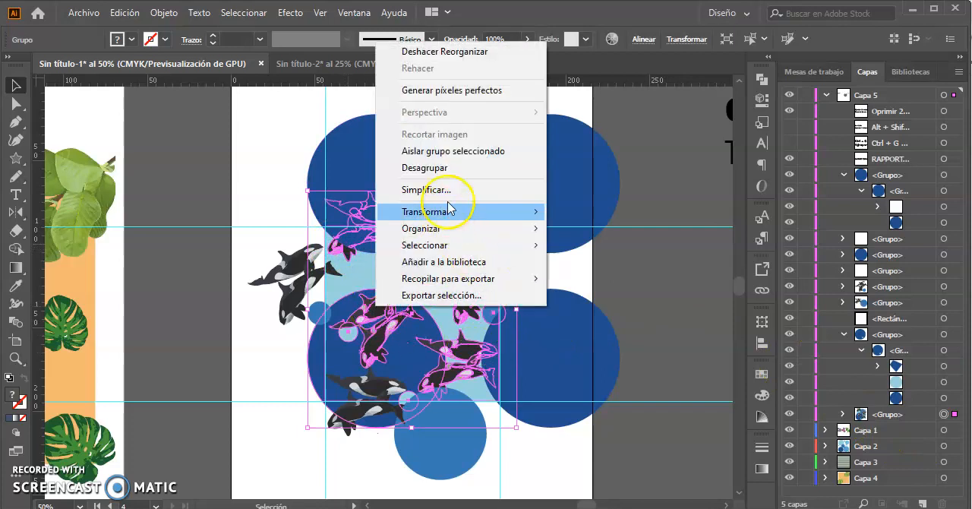
pyautogui.click(397, 168)
pyautogui.click(542, 269)
# Move the upper-left circle group beneath the tile's four whale groups in the layer stack.
pyautogui.click(405, 186)
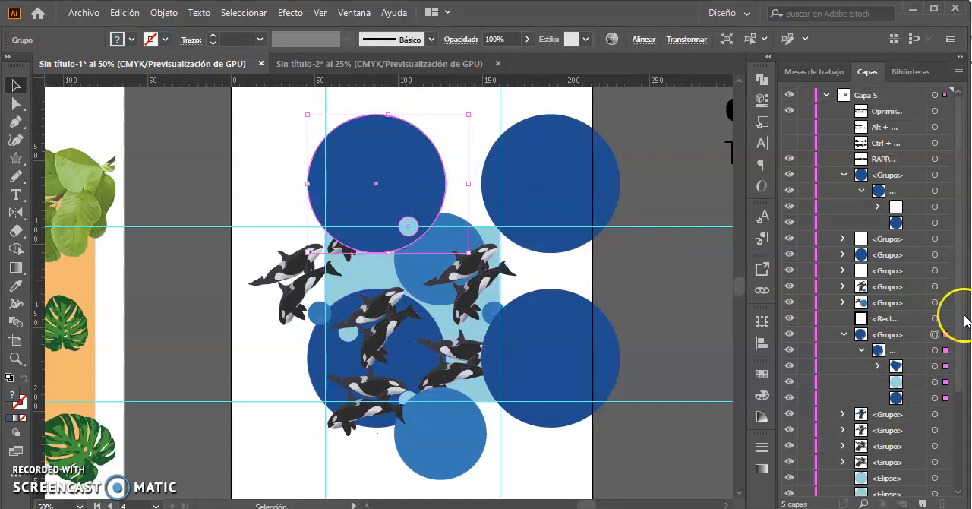
pyautogui.moveTo(959, 228); pyautogui.dragTo(951, 364)
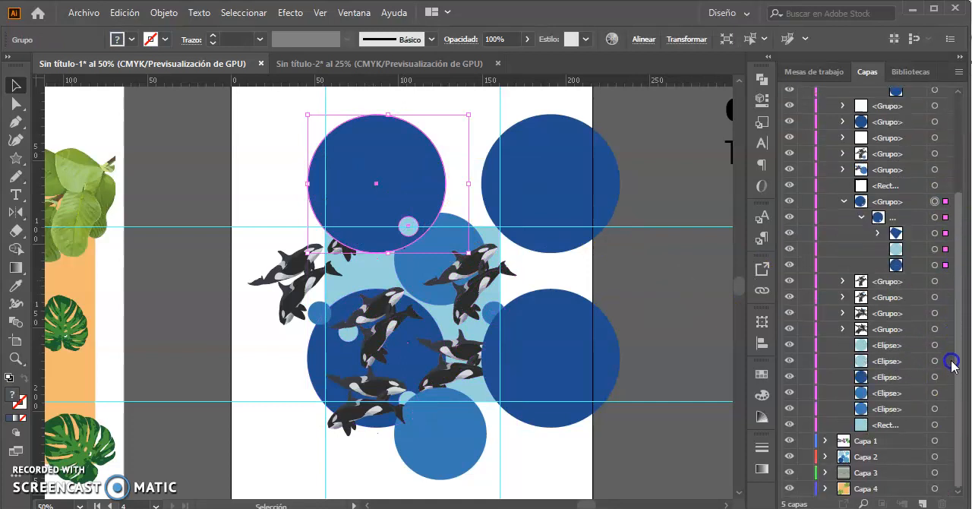
pyautogui.click(843, 202)
pyautogui.moveTo(904, 267); pyautogui.dragTo(899, 343)
# Move the upper-right dark circle group beneath the whale groups, directly above the upper-left circle group in the layer stack.
pyautogui.click(549, 192)
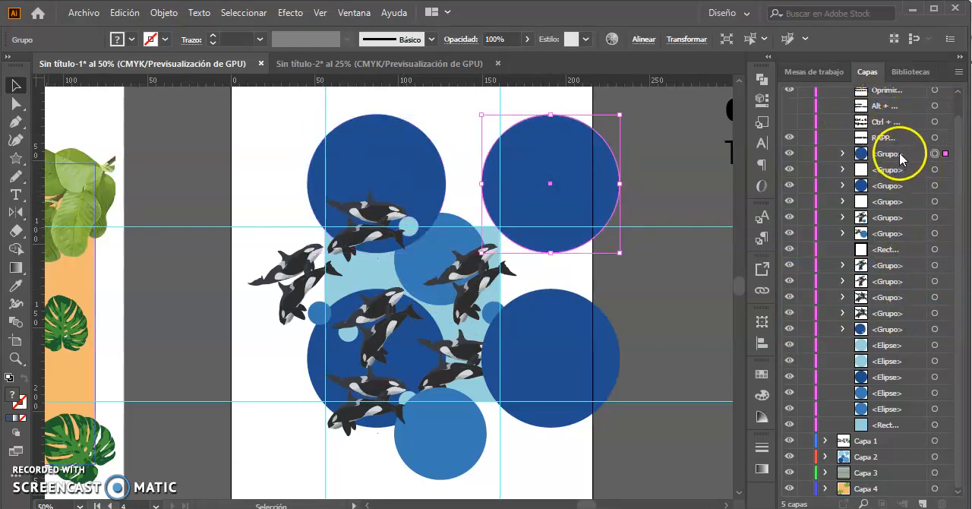
pyautogui.click(902, 329)
pyautogui.moveTo(902, 328); pyautogui.dragTo(903, 320)
# Move the lower-right dark circle group beneath the whale groups and the small blue circle in the layer stack.
pyautogui.click(540, 362)
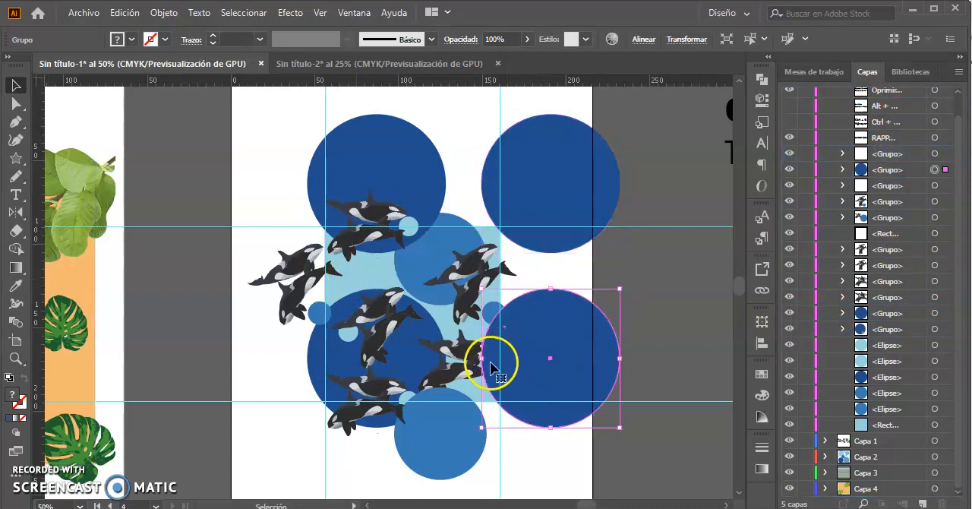
pyautogui.moveTo(887, 173); pyautogui.dragTo(909, 304)
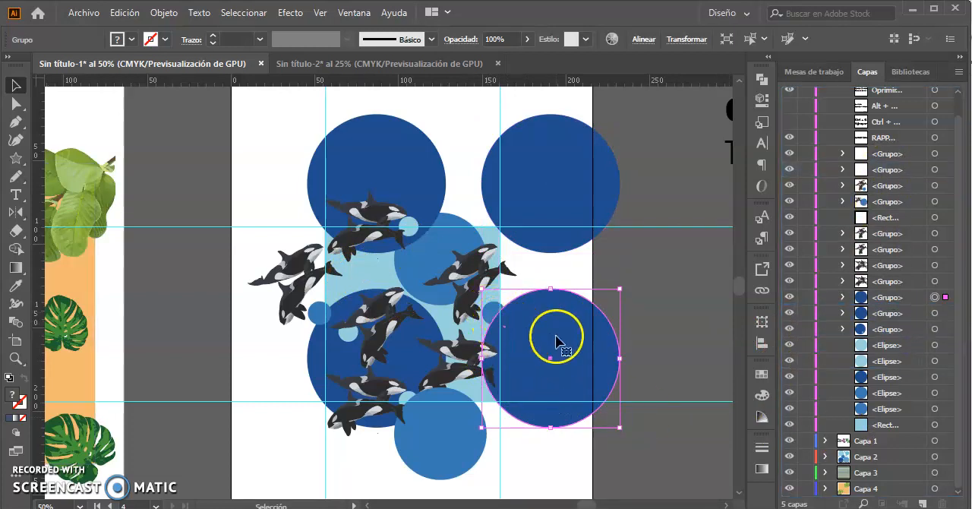
pyautogui.click(492, 312)
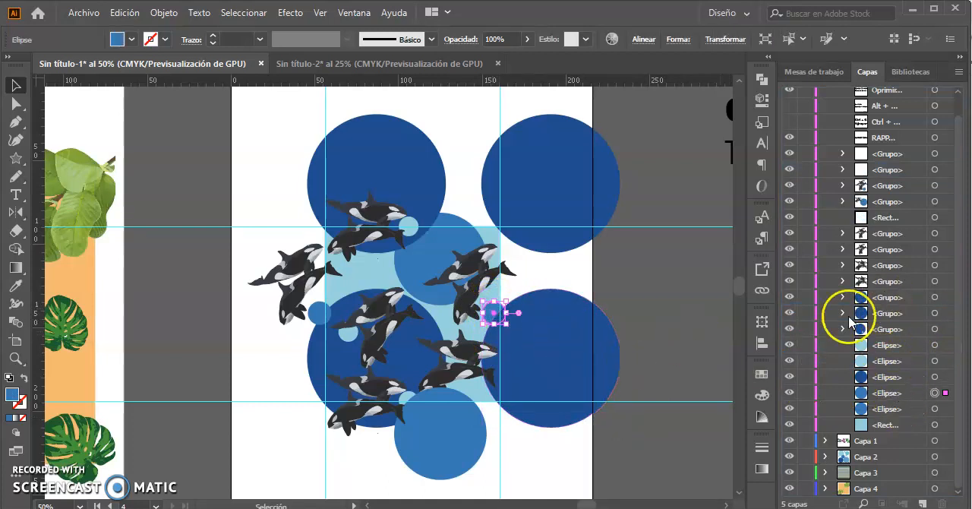
pyautogui.click(555, 343)
pyautogui.moveTo(898, 294); pyautogui.dragTo(910, 402)
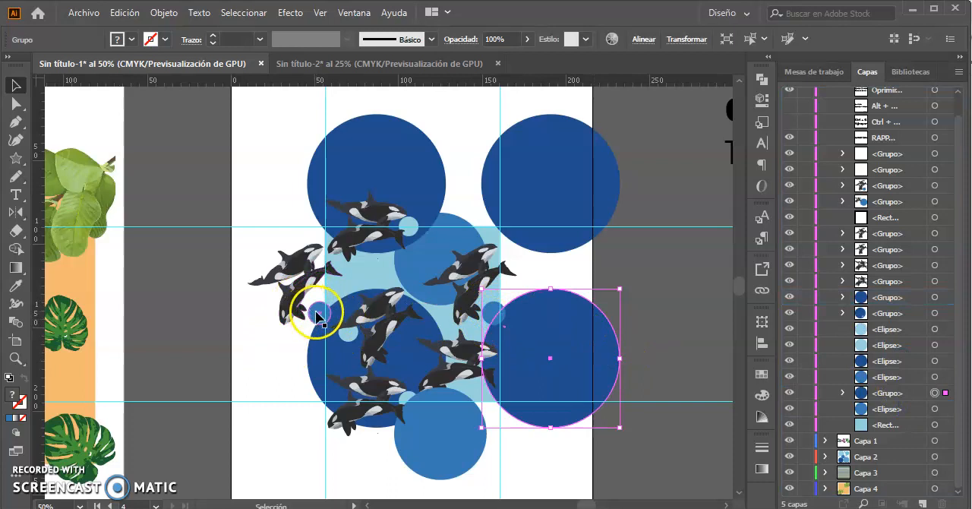
# Take the lowest medium-blue circle out of its whale group and place it directly above the lower-right circle group in the layer stack.
pyautogui.click(471, 461)
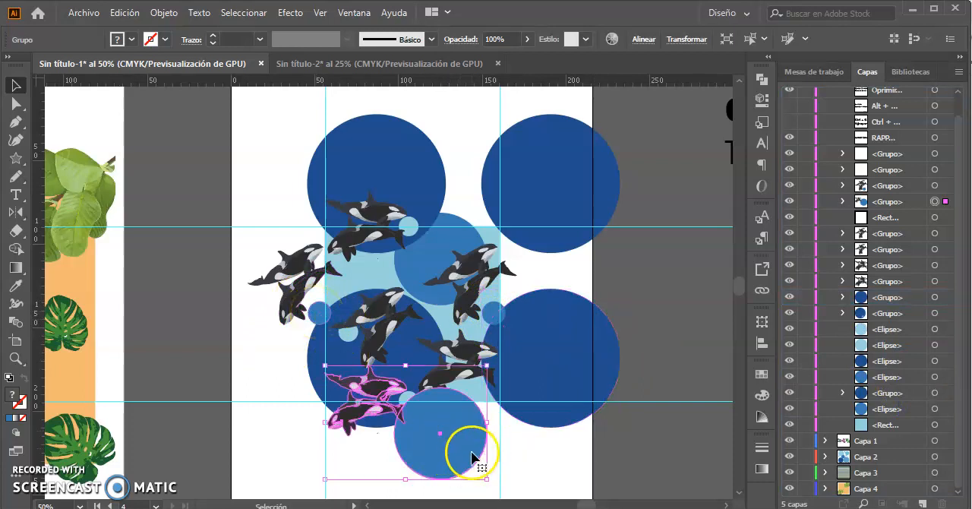
pyautogui.click(843, 202)
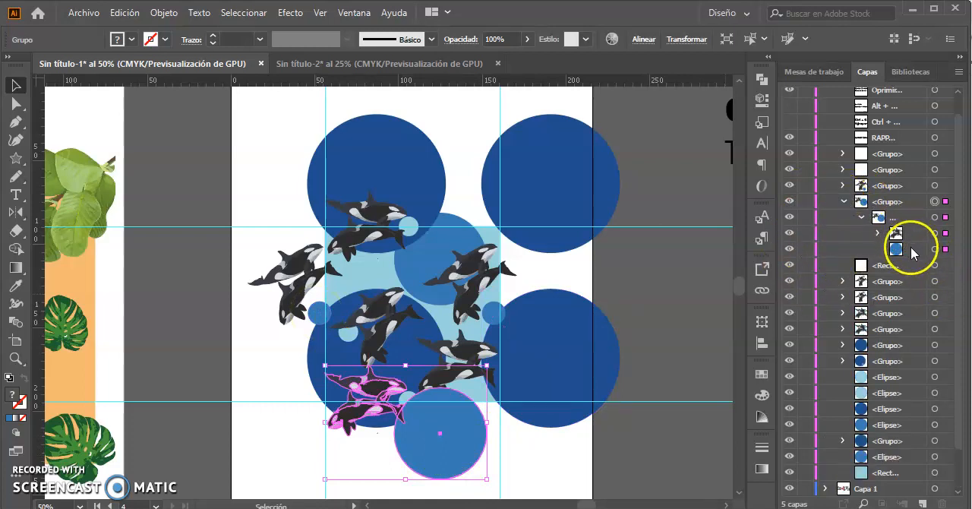
pyautogui.click(914, 249)
pyautogui.click(945, 249)
pyautogui.moveTo(914, 249); pyautogui.dragTo(909, 438)
pyautogui.click(520, 449)
pyautogui.click(283, 266)
pyautogui.click(258, 358)
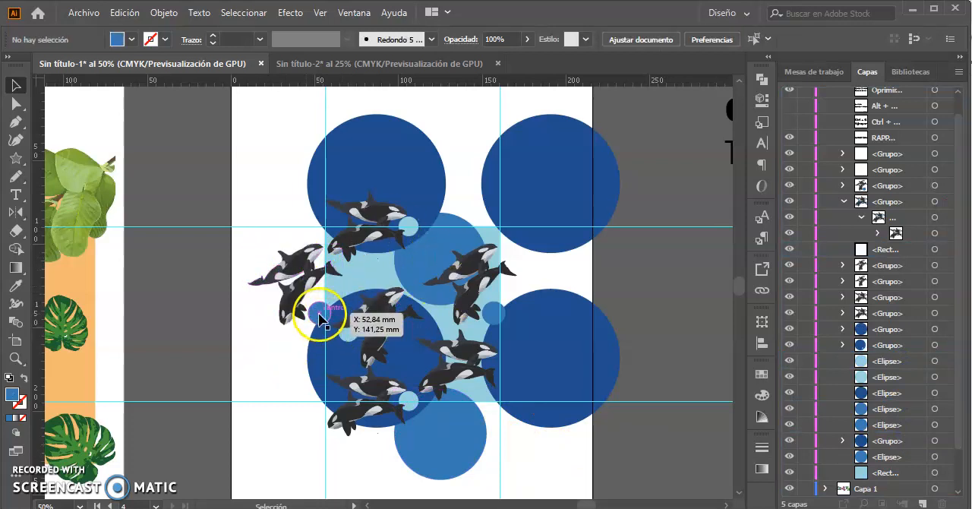
pyautogui.click(320, 317)
pyautogui.moveTo(320, 318); pyautogui.dragTo(326, 314)
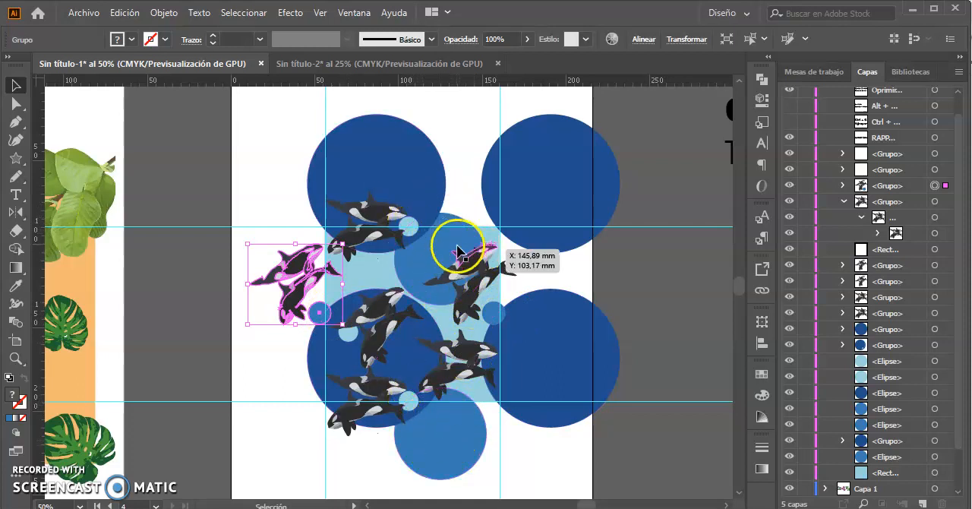
pyautogui.click(283, 370)
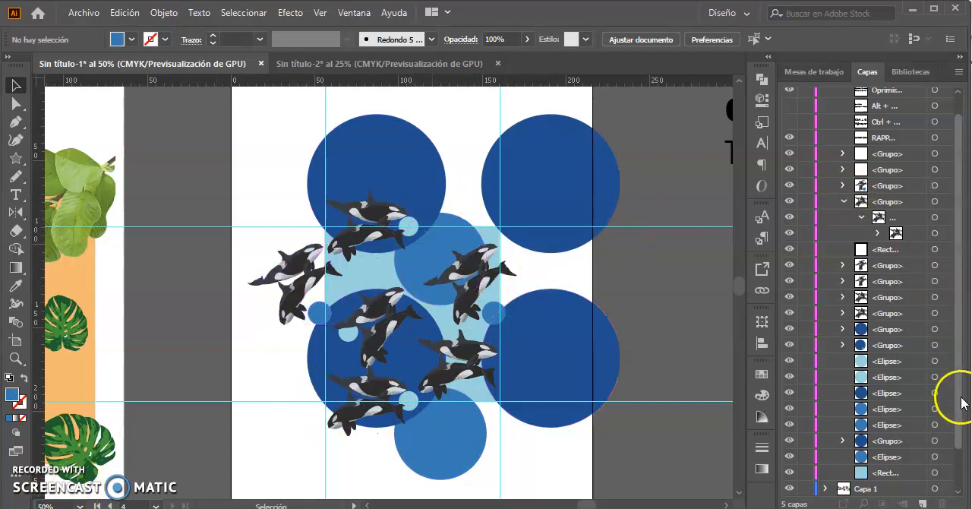
pyautogui.moveTo(963, 397); pyautogui.dragTo(963, 379)
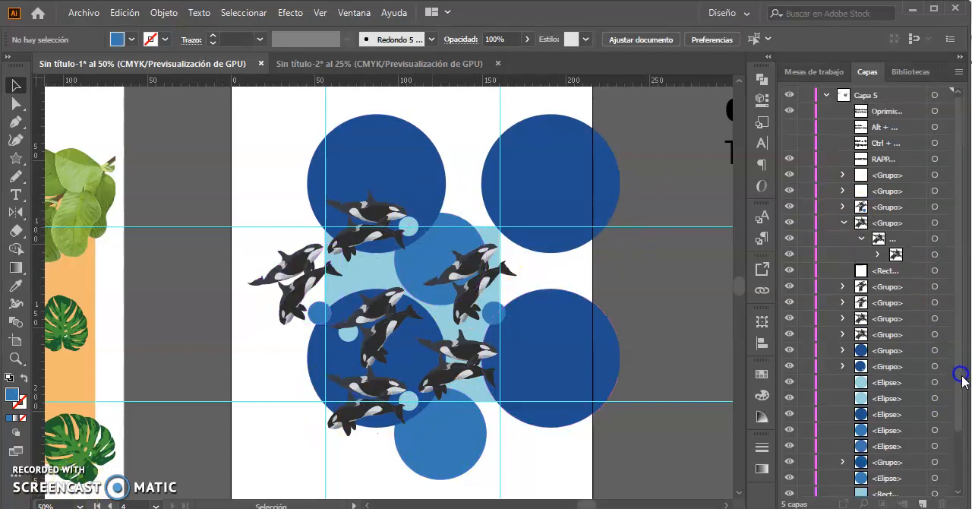
# Lock the unfilled tile rectangle and group all the circles and orcas together with the light-blue background.
pyautogui.click(942, 272)
pyautogui.click(807, 271)
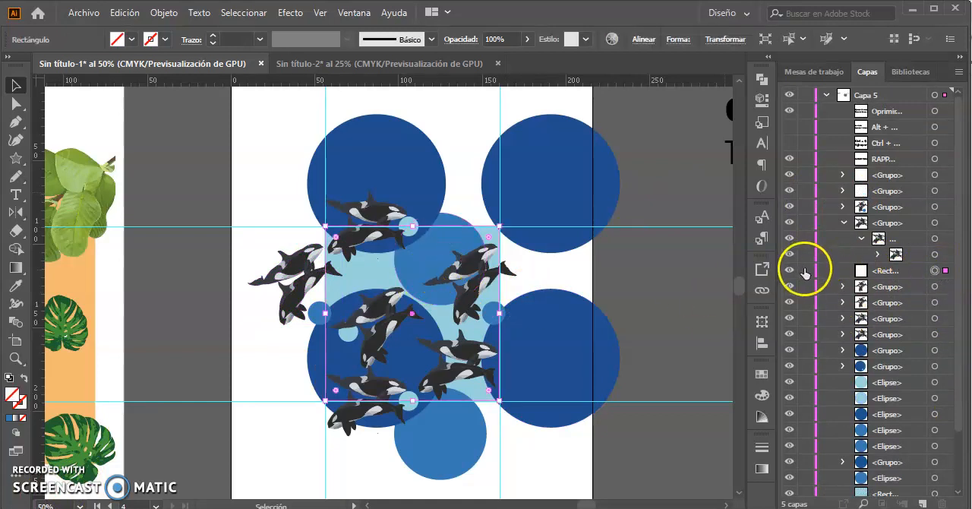
pyautogui.moveTo(236, 125); pyautogui.dragTo(478, 327)
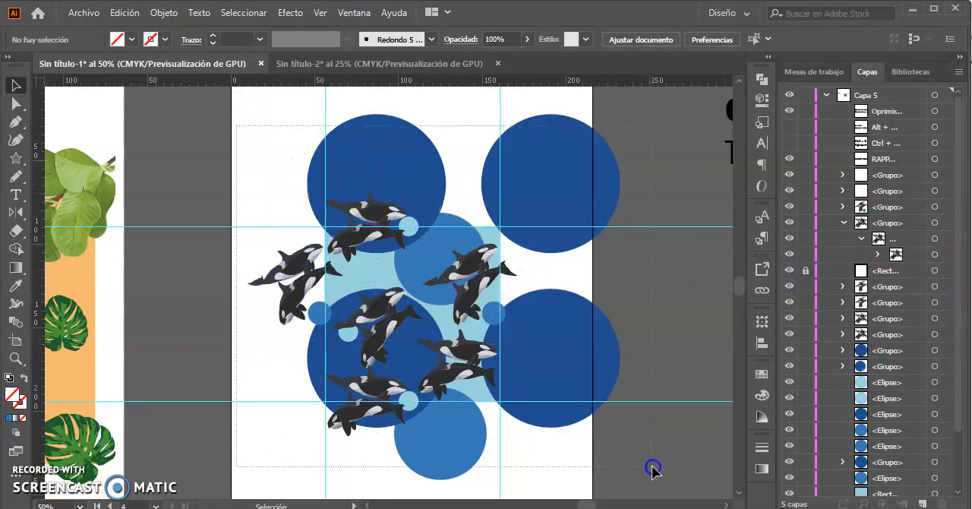
pyautogui.moveTo(658, 494); pyautogui.dragTo(658, 494)
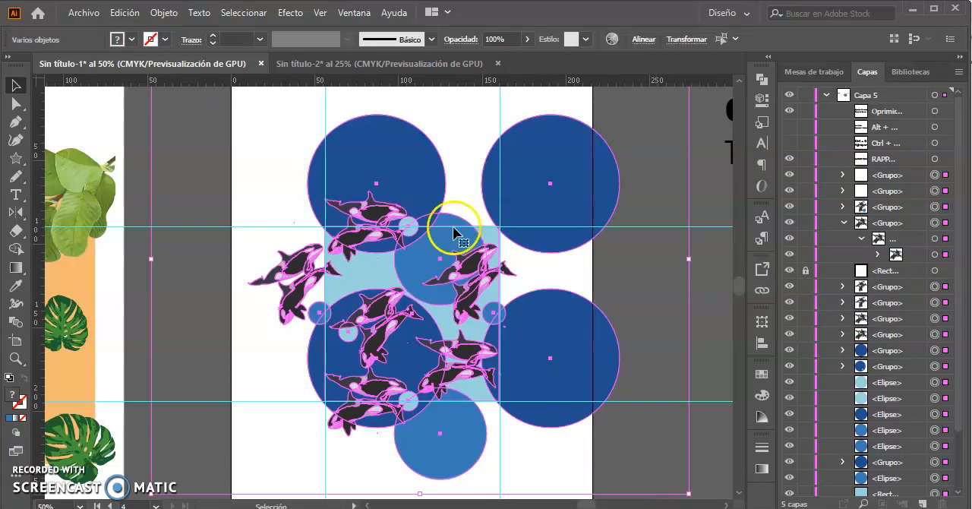
pyautogui.hotkey('ctrl', '-')
pyautogui.click(400, 308)
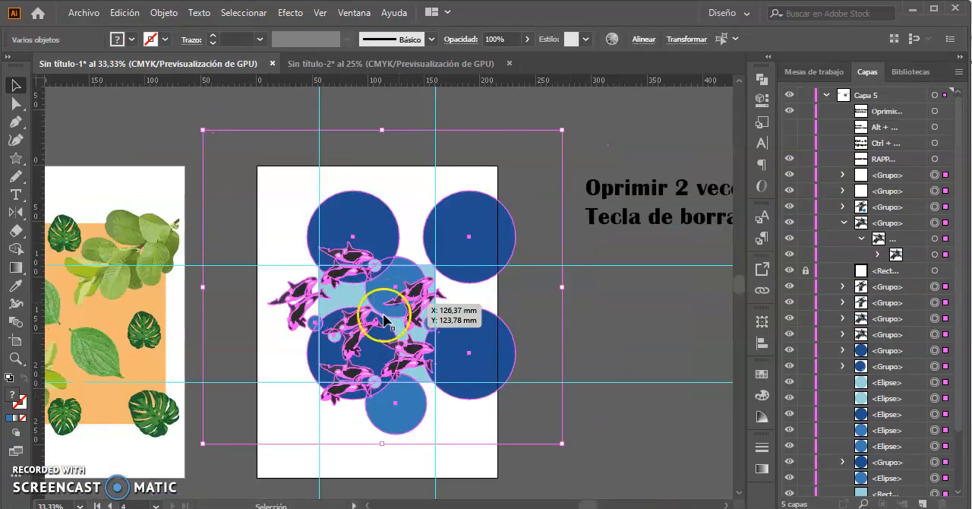
pyautogui.click(357, 285)
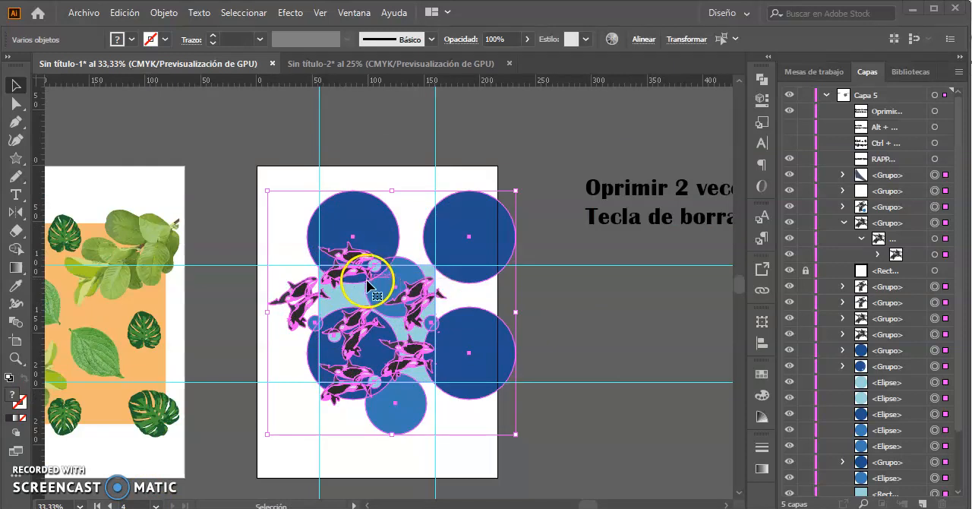
pyautogui.rightClick(409, 280)
pyautogui.click(466, 399)
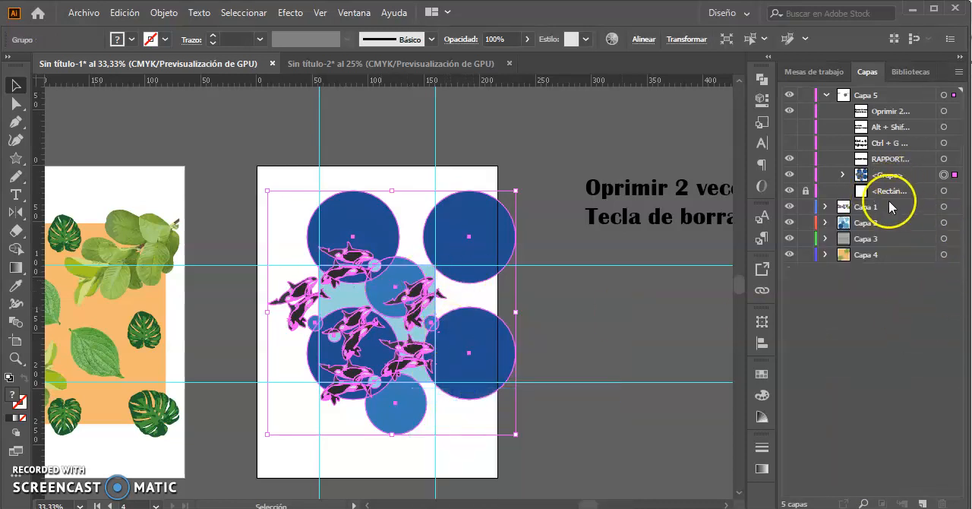
# Unlock the tile rectangle, place it above the artwork group and use it as a clipping mask for the group.
pyautogui.click(806, 191)
pyautogui.click(890, 175)
pyautogui.moveTo(890, 175); pyautogui.dragTo(889, 198)
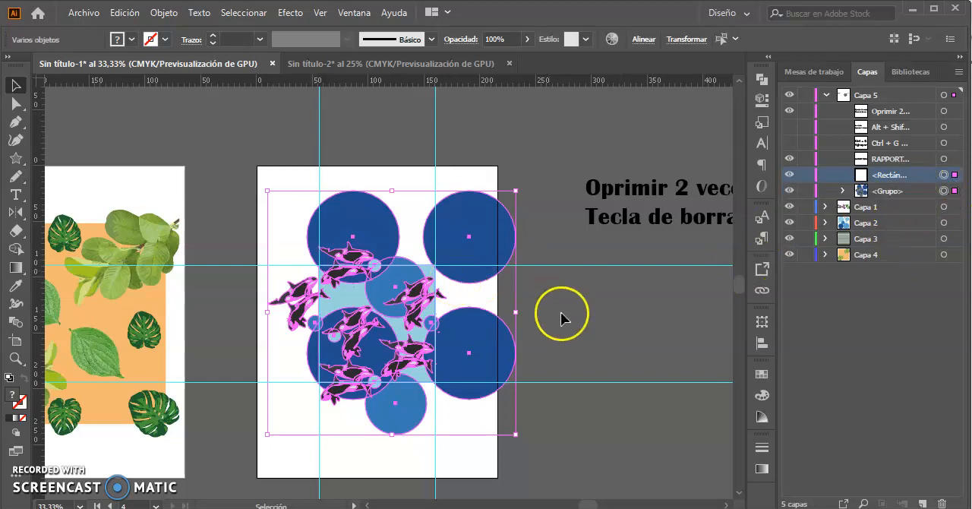
pyautogui.rightClick(393, 288)
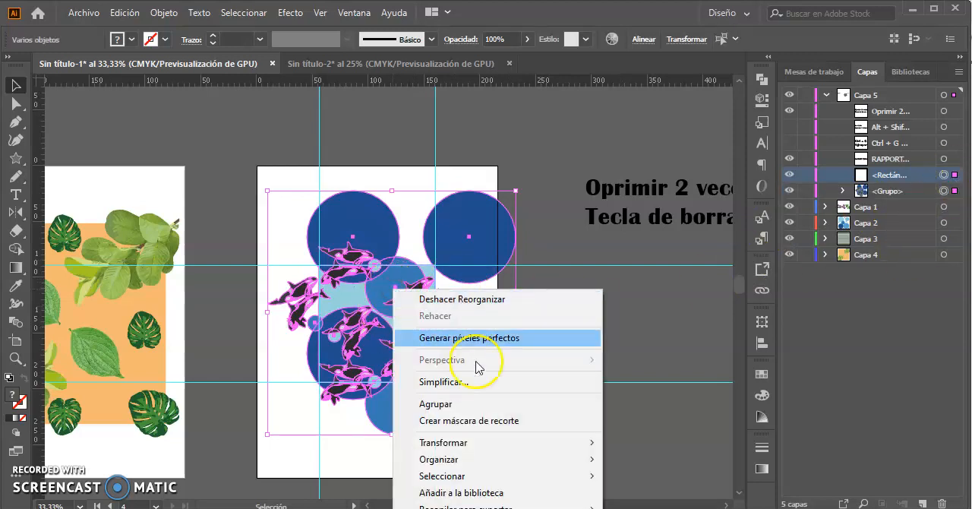
pyautogui.click(490, 420)
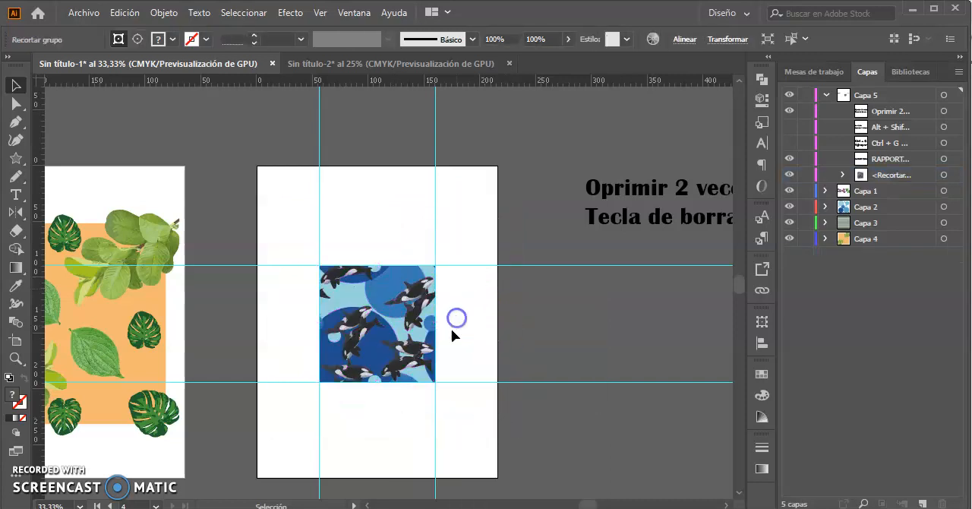
pyautogui.click(453, 335)
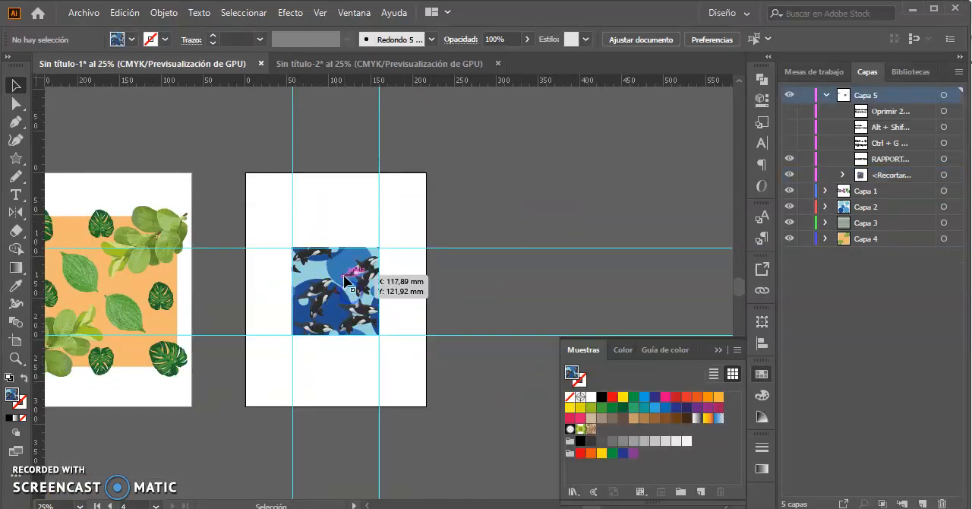
# Create a new pattern from the clipped orca tile.
pyautogui.click(344, 283)
pyautogui.moveTo(365, 308); pyautogui.dragTo(354, 280)
pyautogui.click(164, 15)
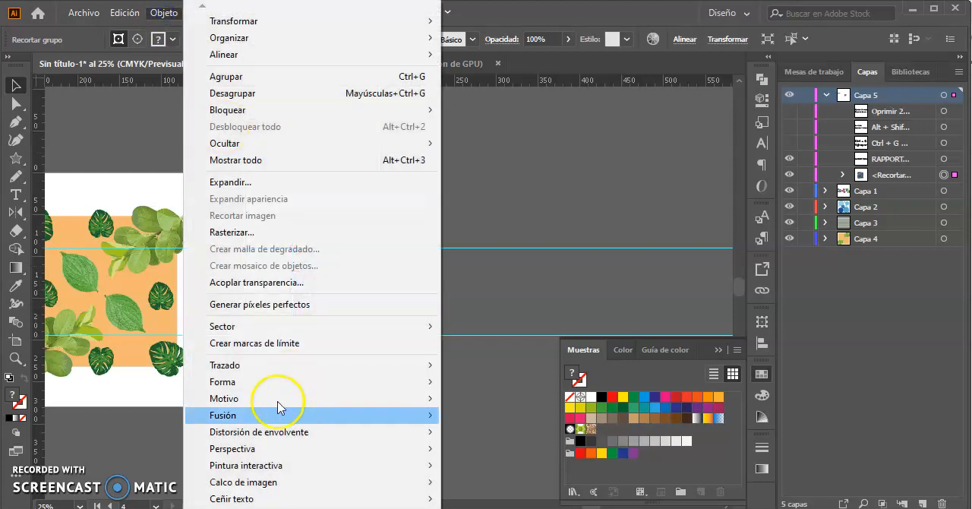
pyautogui.moveTo(256, 404)
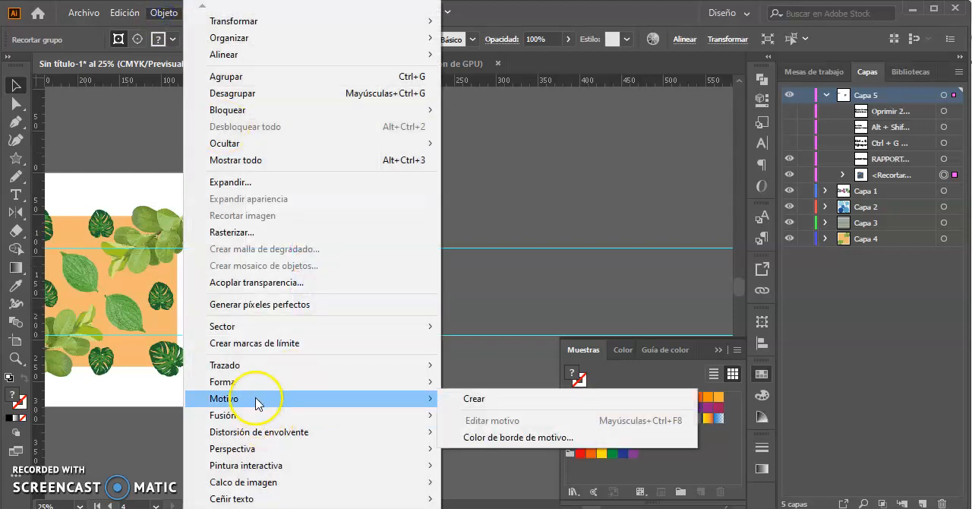
pyautogui.click(483, 402)
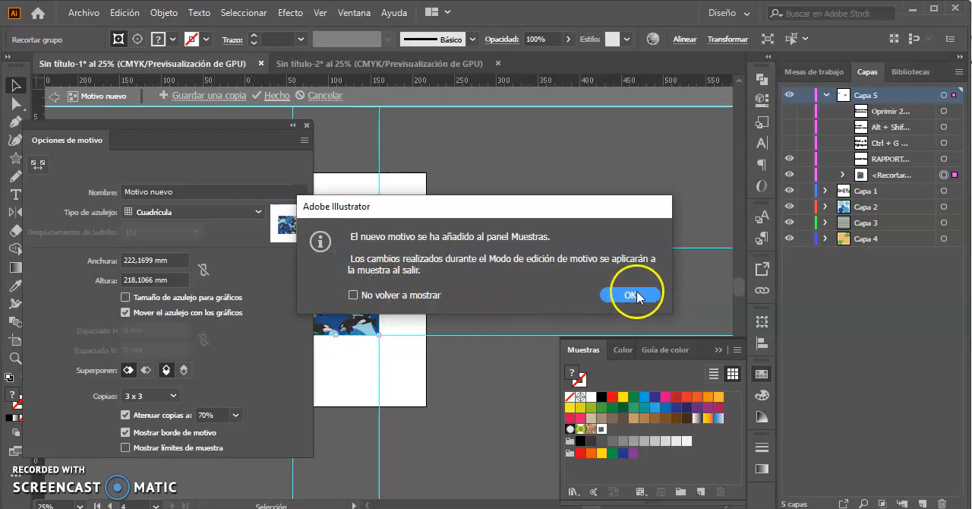
pyautogui.click(634, 295)
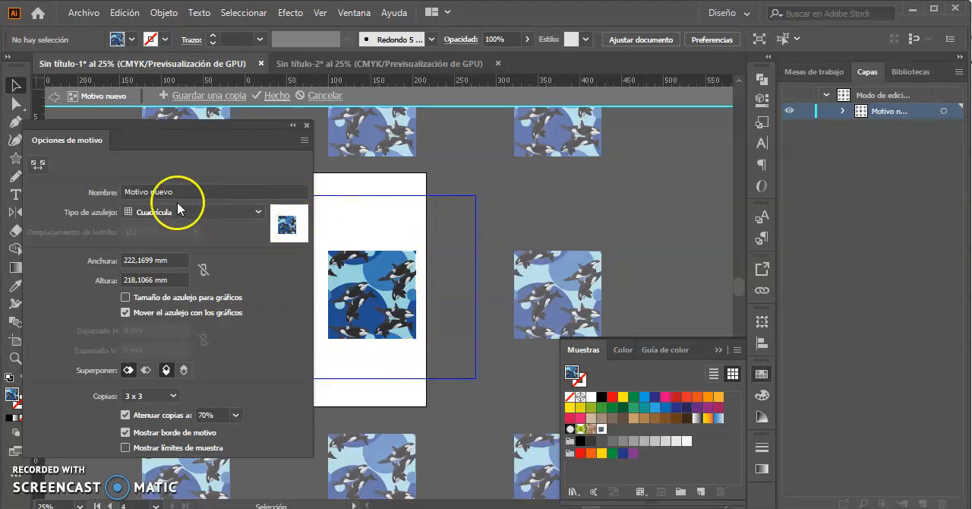
# Show the orca pattern in 9 x 9 copies and fit the tile size to the artwork.
pyautogui.click(174, 396)
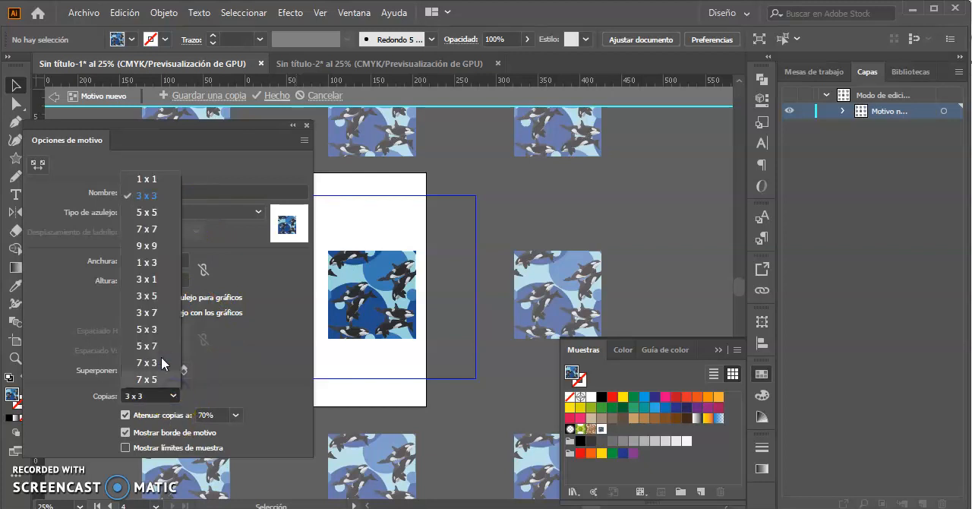
pyautogui.click(162, 246)
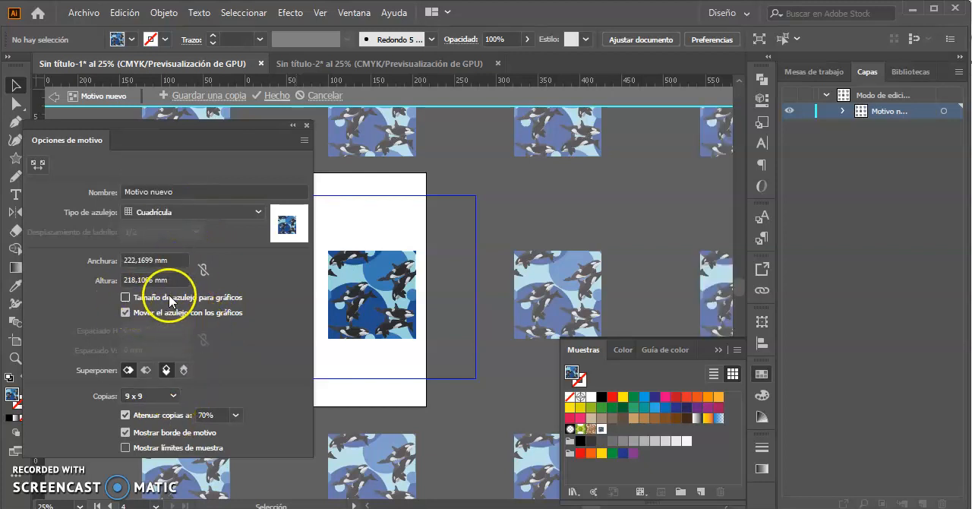
pyautogui.click(125, 297)
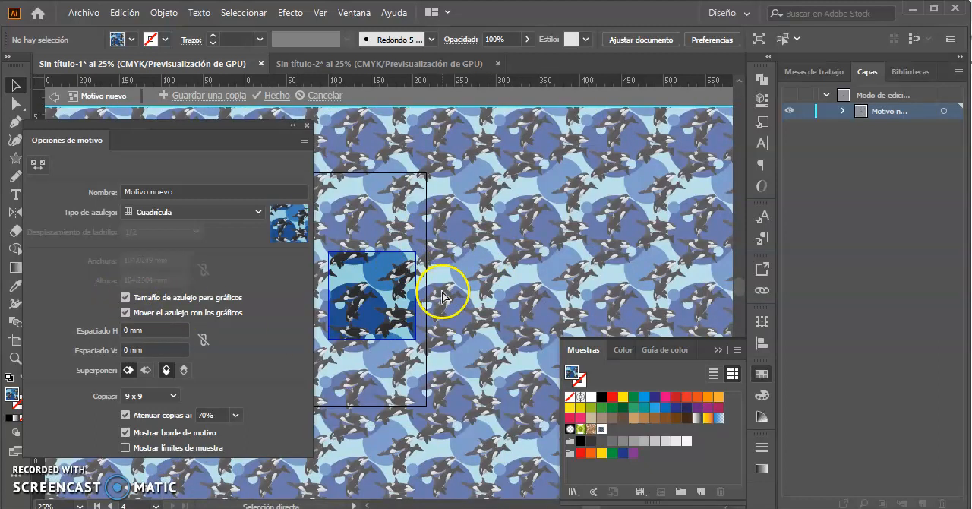
# Inspect the seams between the repeated orca tiles and finish editing the pattern.
pyautogui.scroll(3, 442, 297)
pyautogui.moveTo(520, 279); pyautogui.dragTo(594, 249)
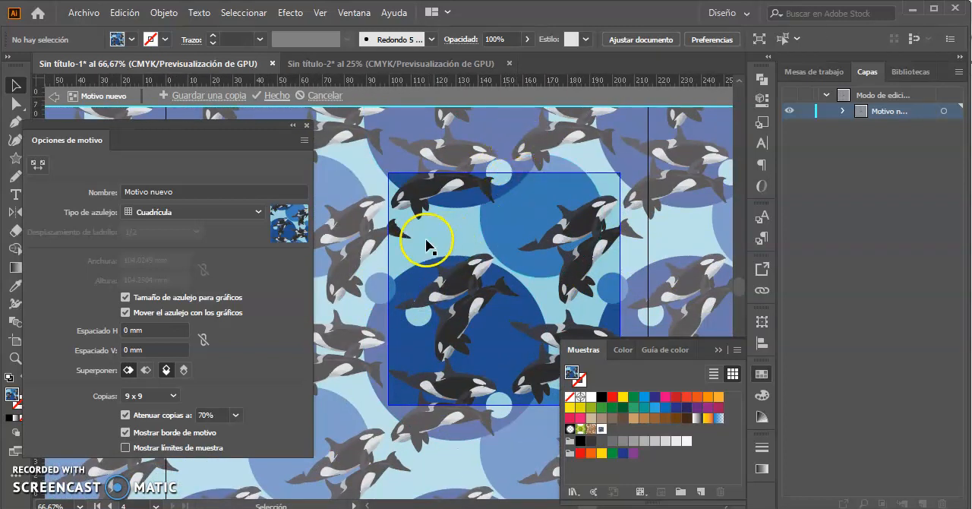
pyautogui.moveTo(471, 299); pyautogui.dragTo(379, 293)
pyautogui.moveTo(461, 277); pyautogui.dragTo(560, 269)
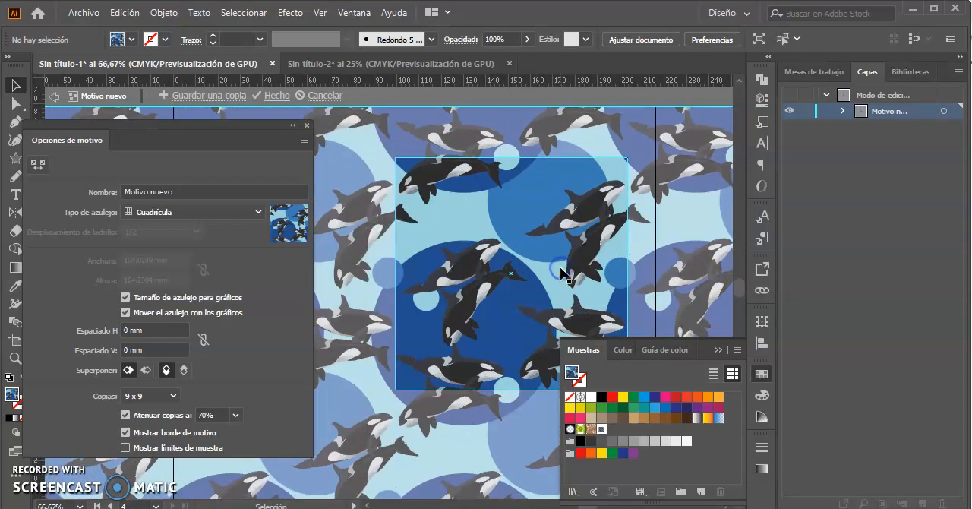
pyautogui.hotkey('ctrl', '-')
pyautogui.hotkey('ctrl', '-')
pyautogui.hotkey('ctrl', '-')
pyautogui.click(271, 95)
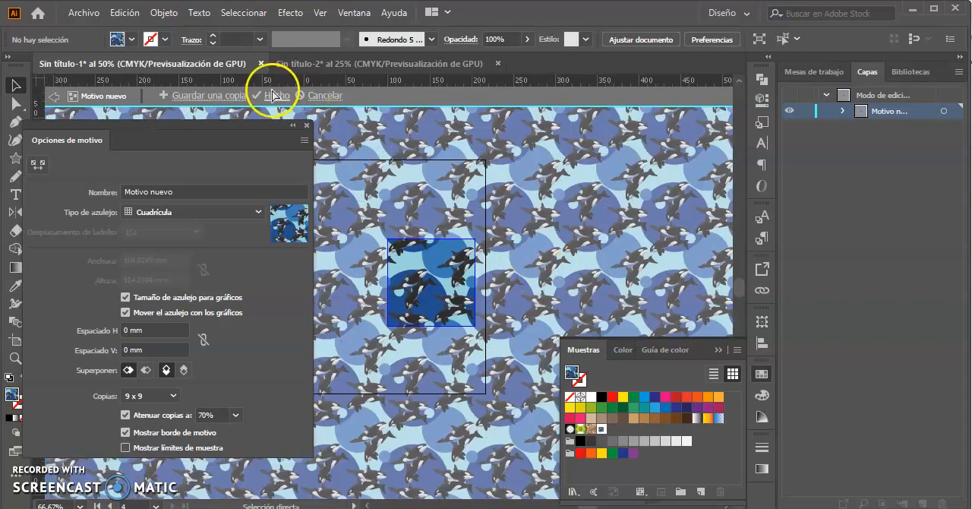
pyautogui.click(378, 334)
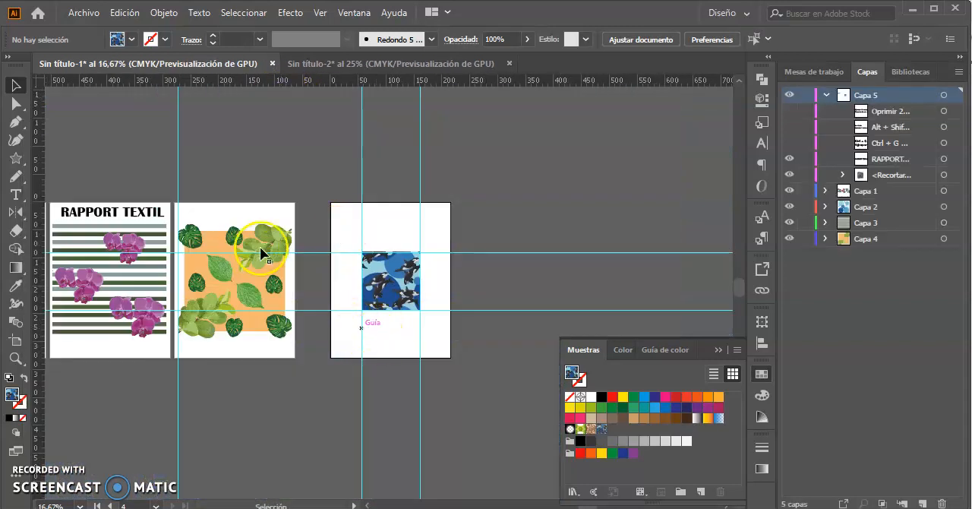
# Create a new pattern from the orange leaf artwork on the artboard beside the orca tile.
pyautogui.moveTo(261, 269); pyautogui.dragTo(415, 257)
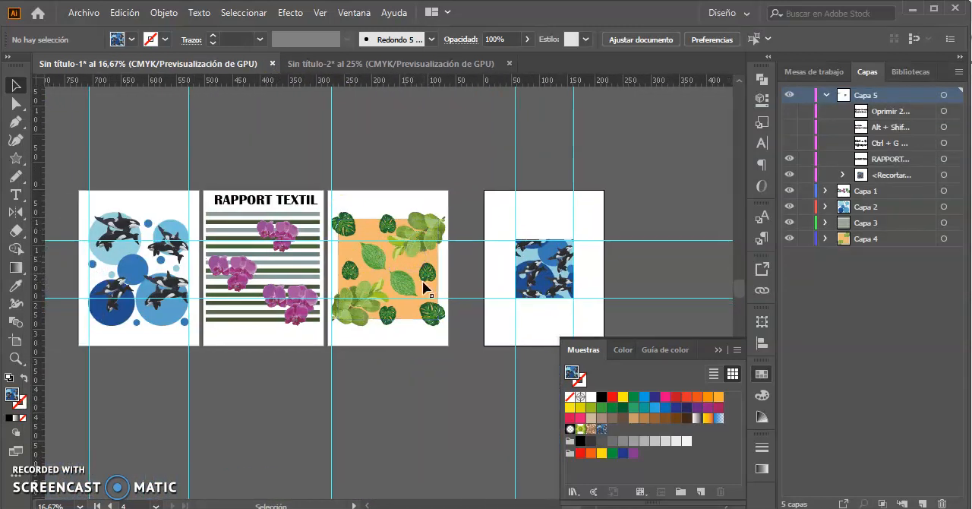
pyautogui.hotkey('ctrl', '+')
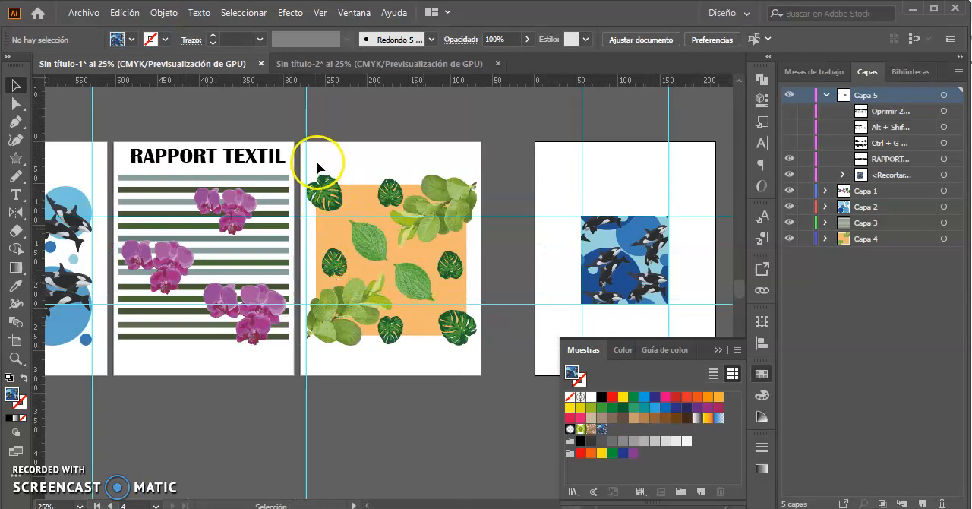
pyautogui.moveTo(315, 161); pyautogui.dragTo(440, 349)
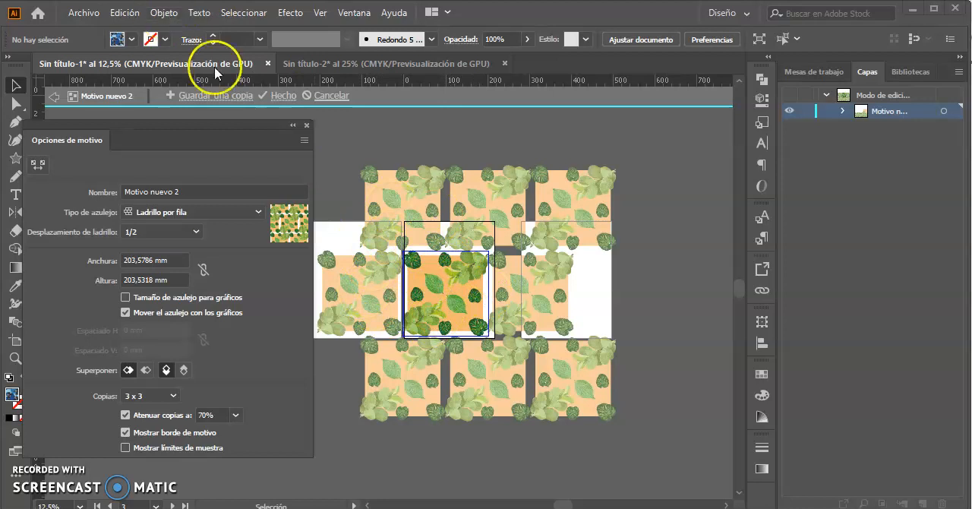
# Set the leaf pattern's tile type to Cuadrícula, fit the tile size to the artwork and finish editing the pattern.
pyautogui.click(258, 212)
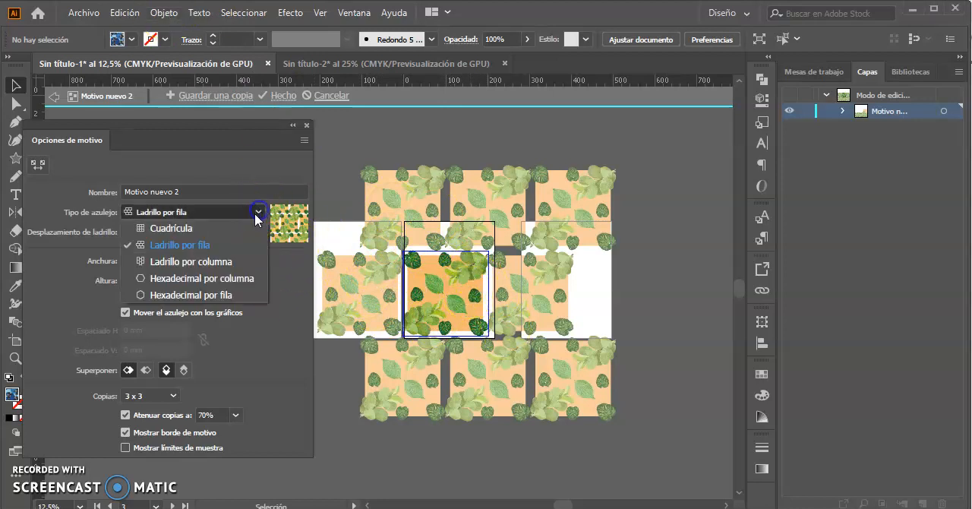
pyautogui.click(180, 237)
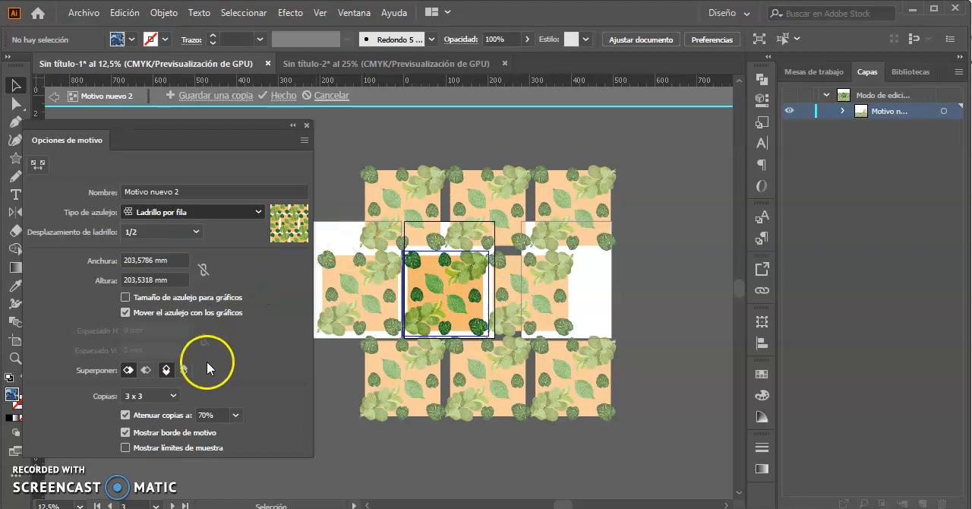
pyautogui.hotkey('ctrl', 'z')
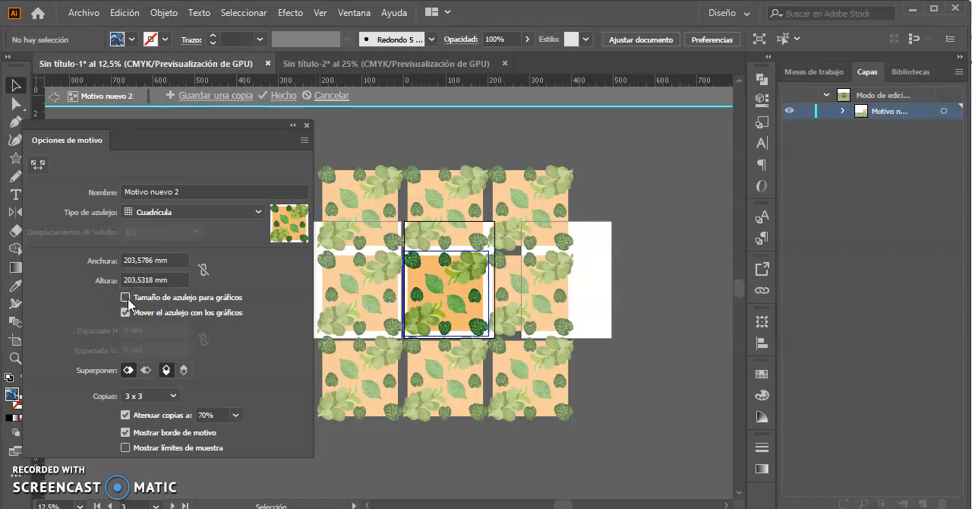
pyautogui.click(125, 298)
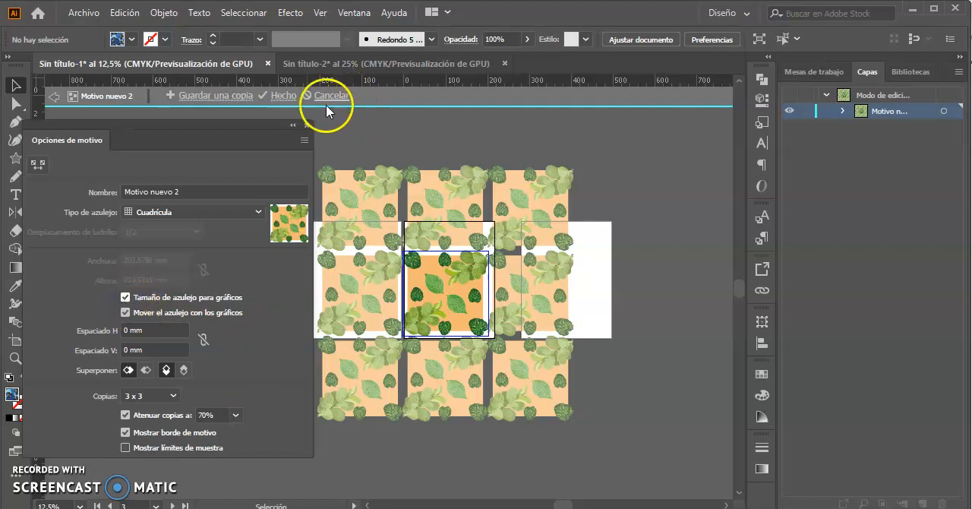
pyautogui.click(282, 96)
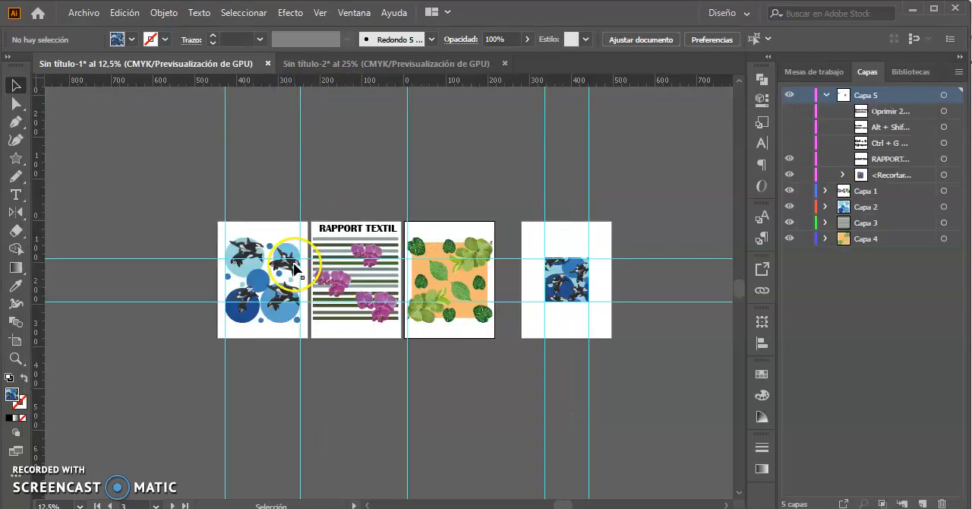
# Create a new pattern from the orchids and horizontal stripes, leaving the RAPPORT TEXTIL title out of the selection.
pyautogui.click(247, 259)
pyautogui.hotkey('ctrl', '+')
pyautogui.hotkey('ctrl', '+')
pyautogui.moveTo(431, 310); pyautogui.dragTo(218, 283)
pyautogui.moveTo(303, 220); pyautogui.dragTo(380, 351)
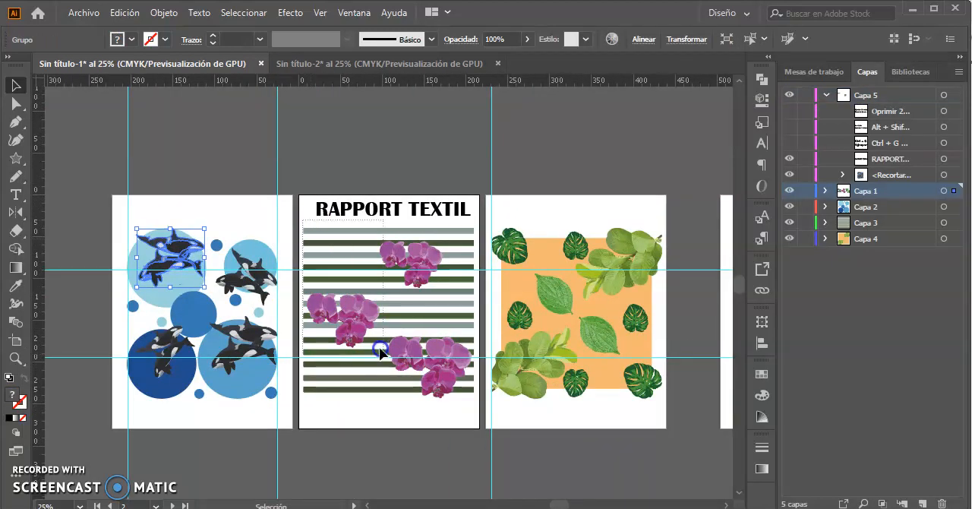
pyautogui.moveTo(469, 403); pyautogui.dragTo(470, 401)
pyautogui.keyDown('shift'); pyautogui.click(357, 203); pyautogui.keyUp('shift')
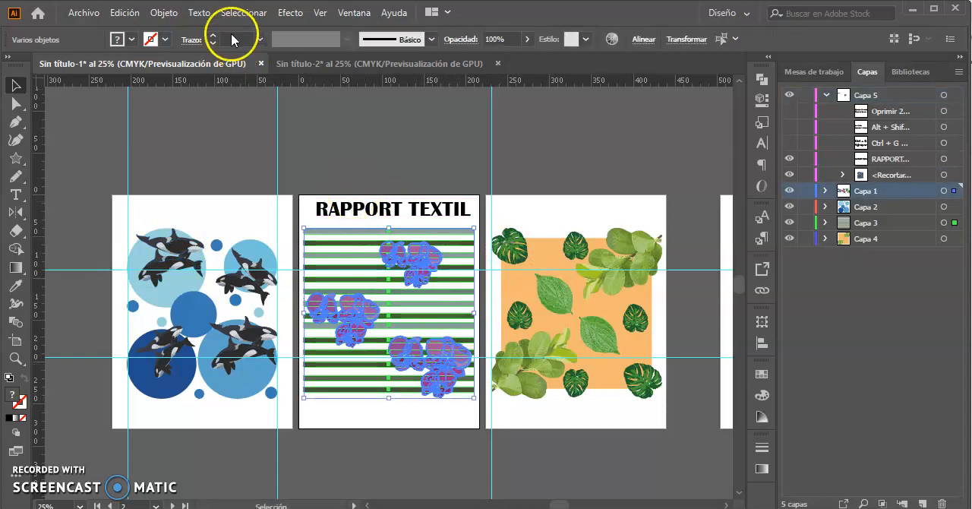
pyautogui.click(164, 12)
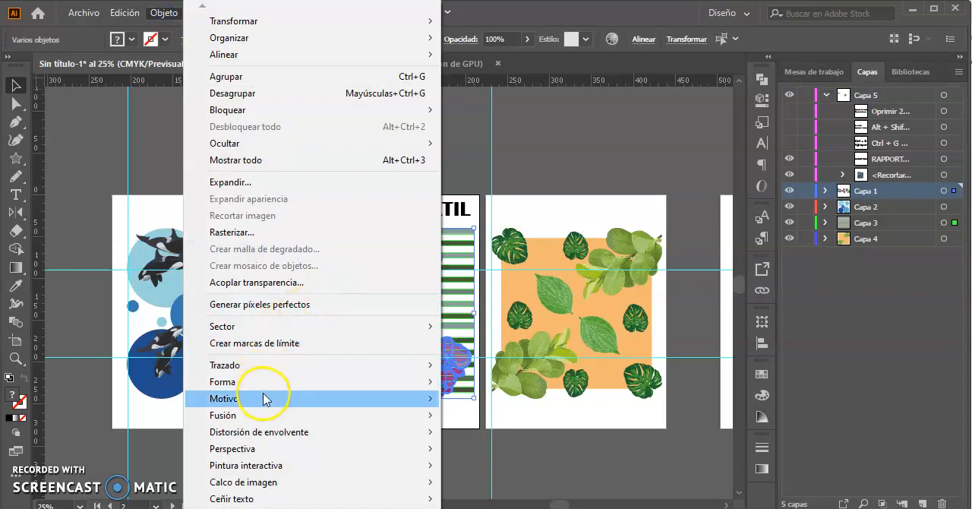
pyautogui.moveTo(434, 400)
pyautogui.click(466, 400)
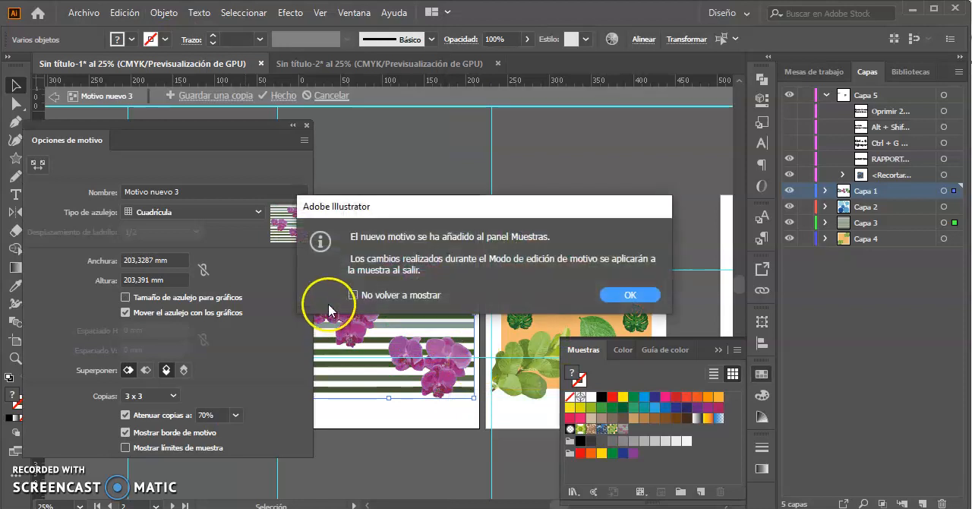
pyautogui.click(616, 295)
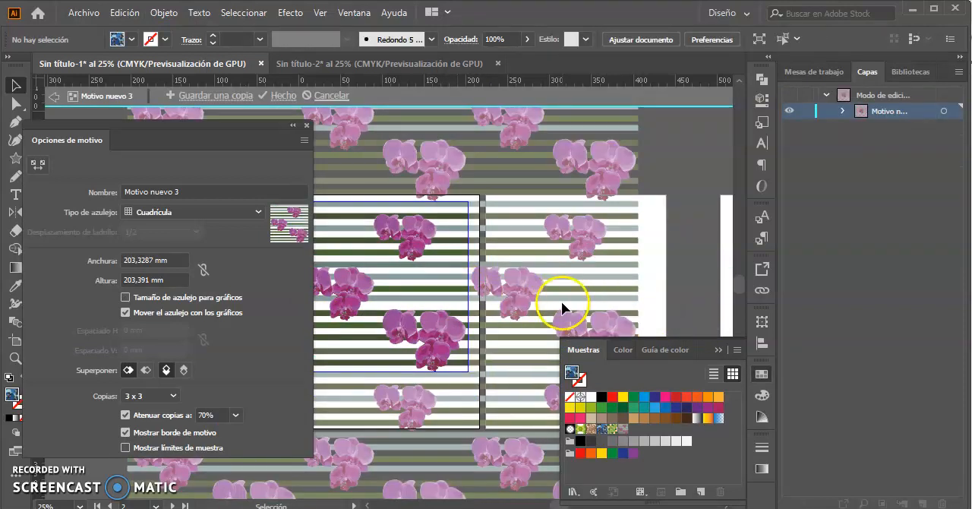
# Review the repeat of the orchid-and-stripe pattern and finish editing it.
pyautogui.hotkey('ctrl', '-')
pyautogui.hotkey('ctrl', '-')
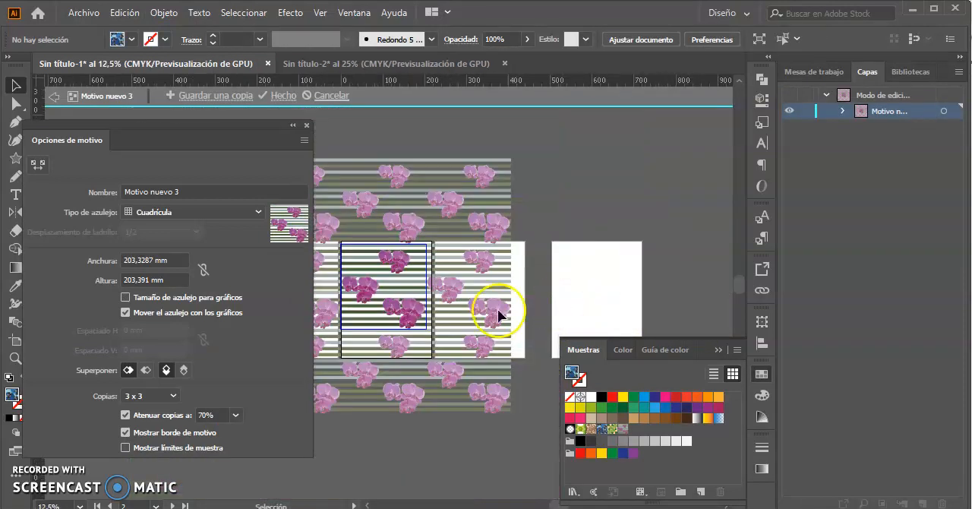
pyautogui.moveTo(458, 254); pyautogui.dragTo(549, 230)
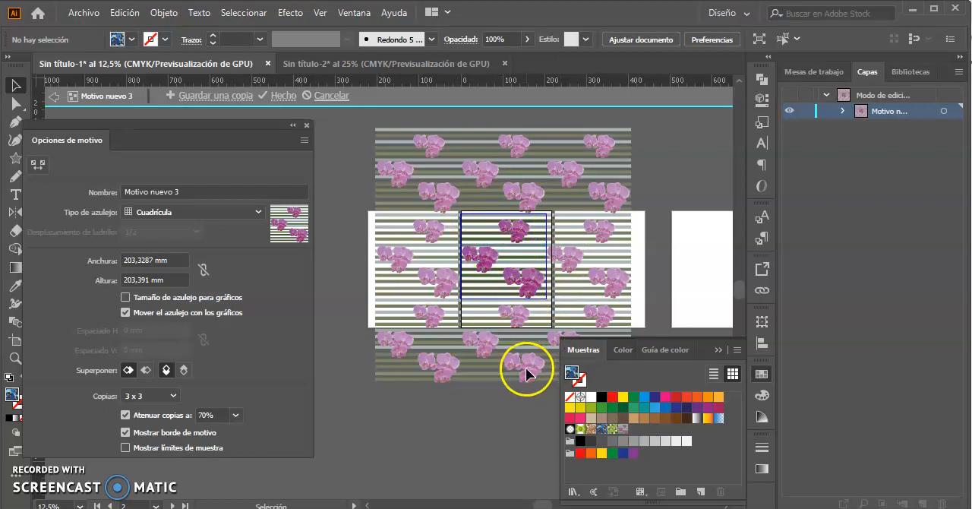
pyautogui.click(280, 95)
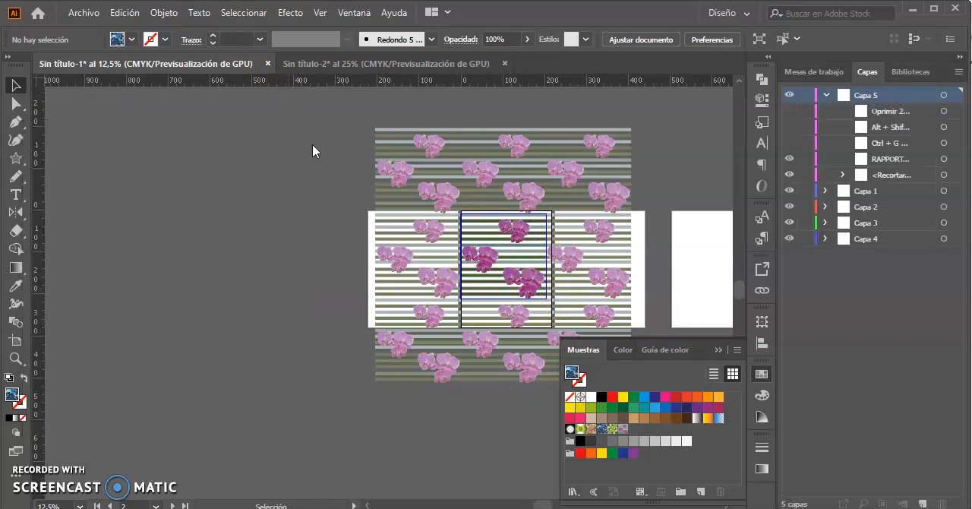
pyautogui.moveTo(606, 279); pyautogui.dragTo(379, 262)
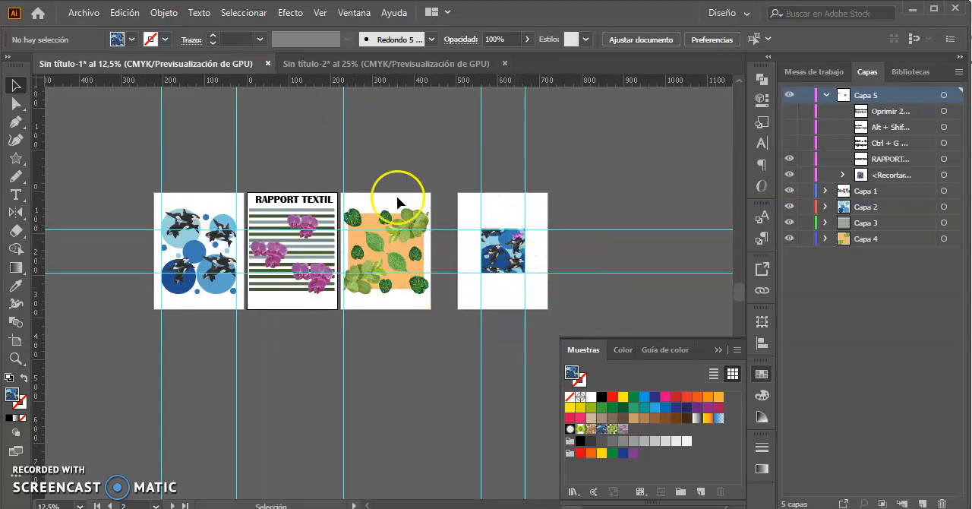